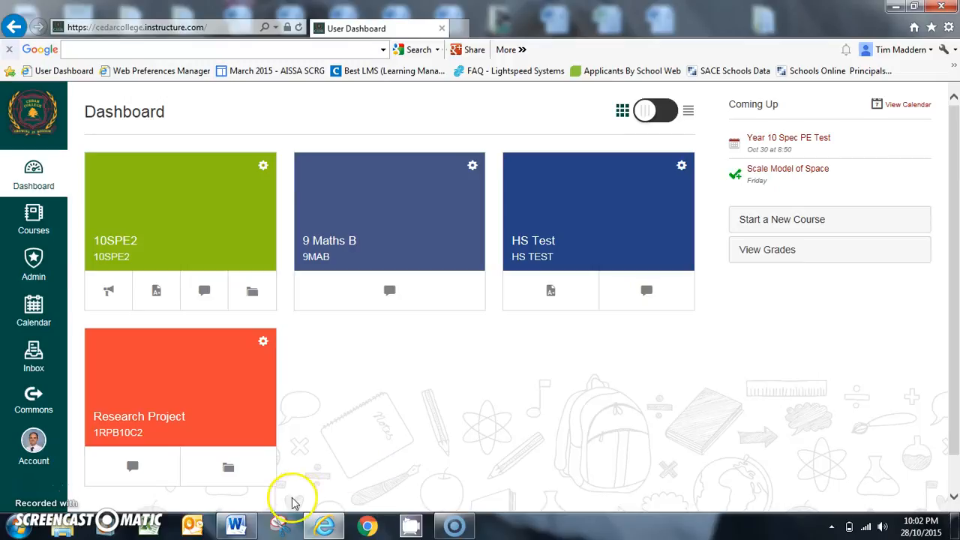
# Switch to the Markbook Screenshot document in Word, examine its weighted mark columns, and return to the browser.
pyautogui.moveTo(240, 522)
pyautogui.click(255, 459)
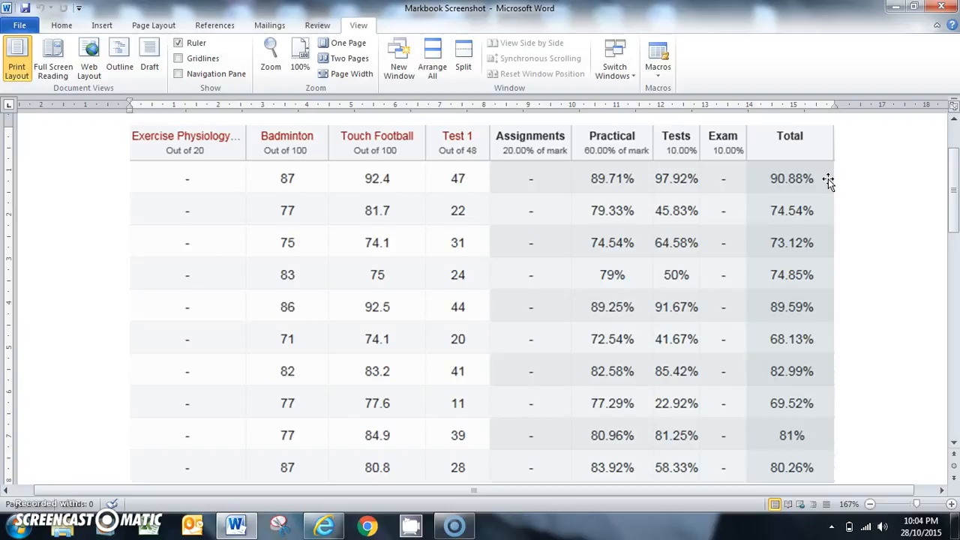
pyautogui.click(893, 7)
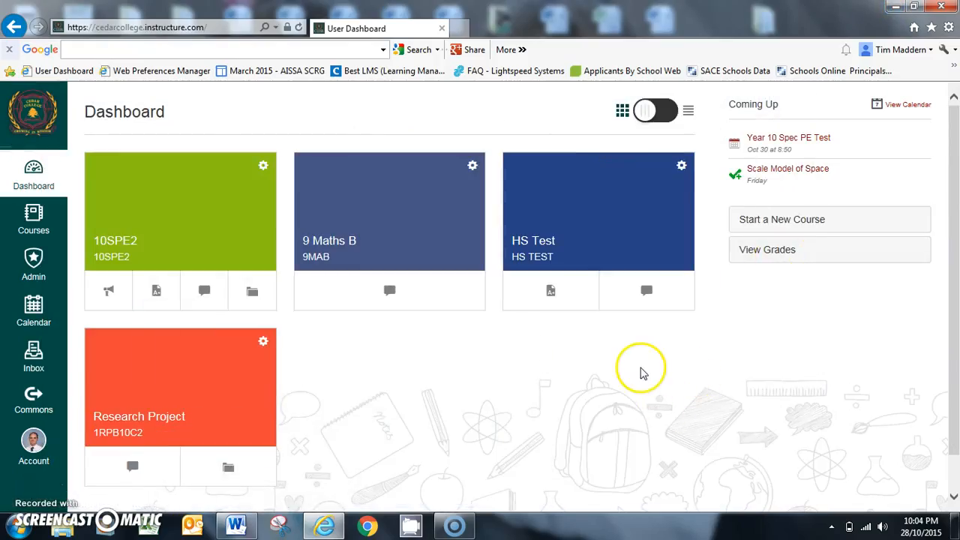
# Open the marks of the HS Test course and check the weighting shown for the Assignments group.
pyautogui.click(615, 255)
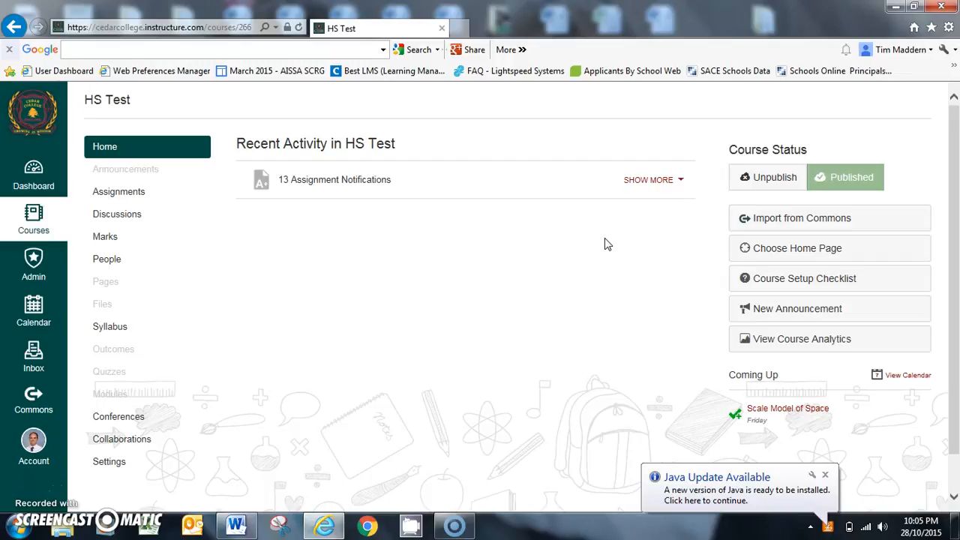
pyautogui.click(106, 237)
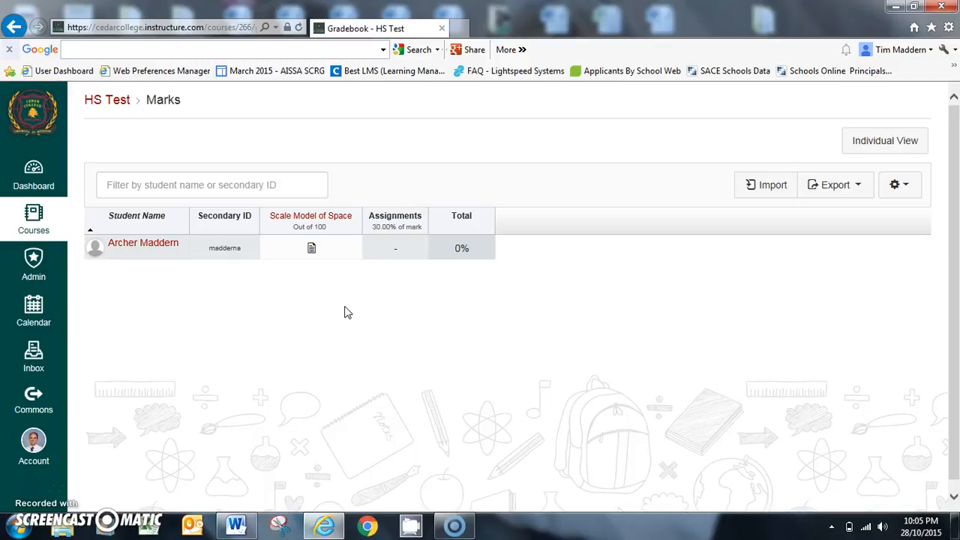
pyautogui.click(399, 236)
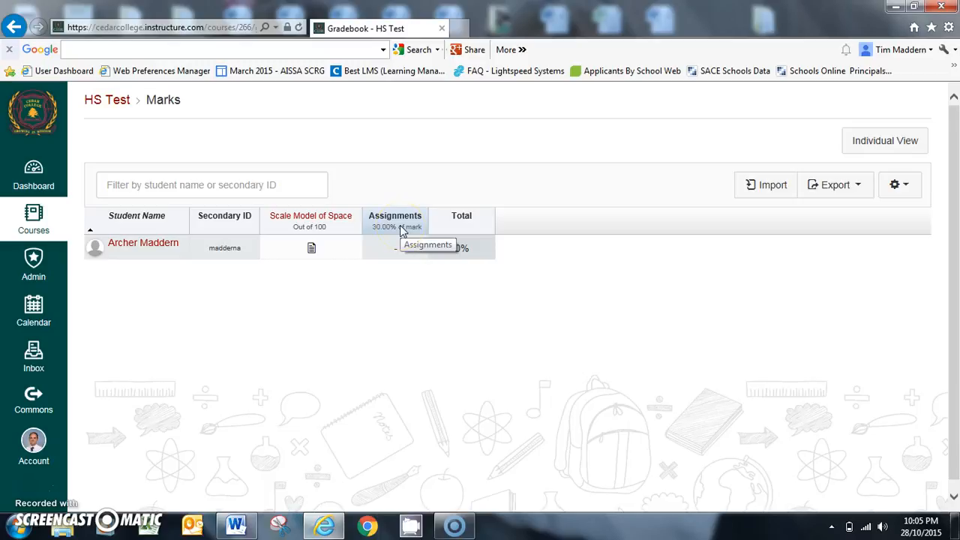
pyautogui.click(400, 223)
pyautogui.click(406, 227)
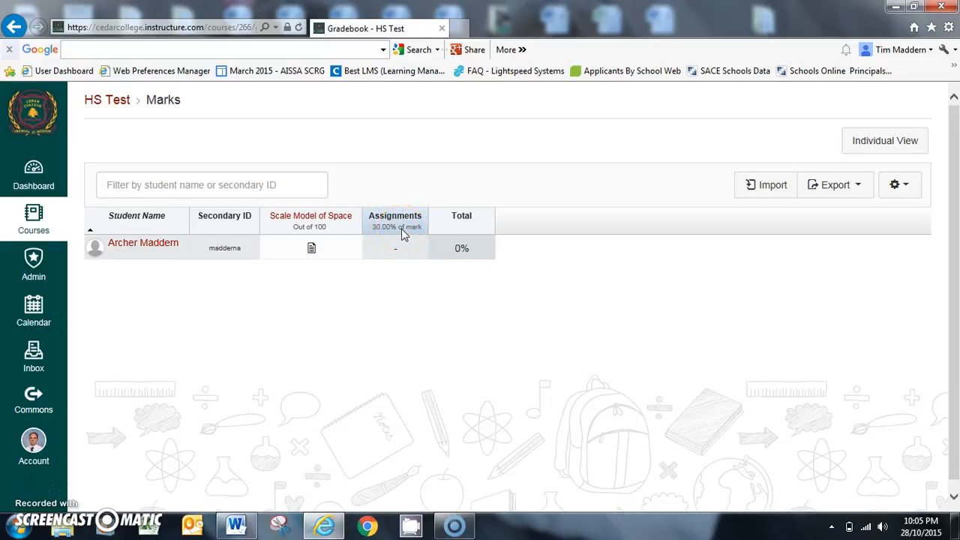
pyautogui.click(384, 235)
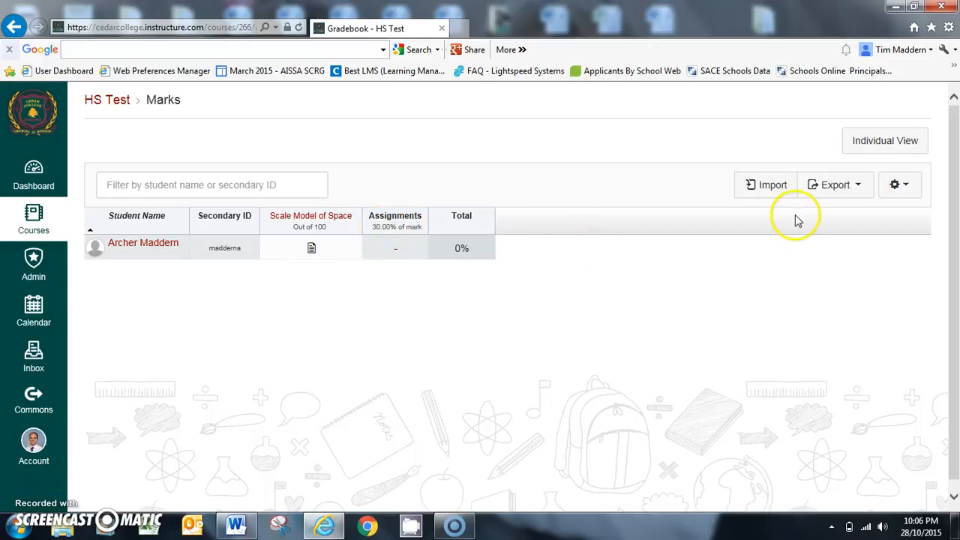
# Review the HS Test course's assignment group weighting settings and save them.
pyautogui.click(906, 187)
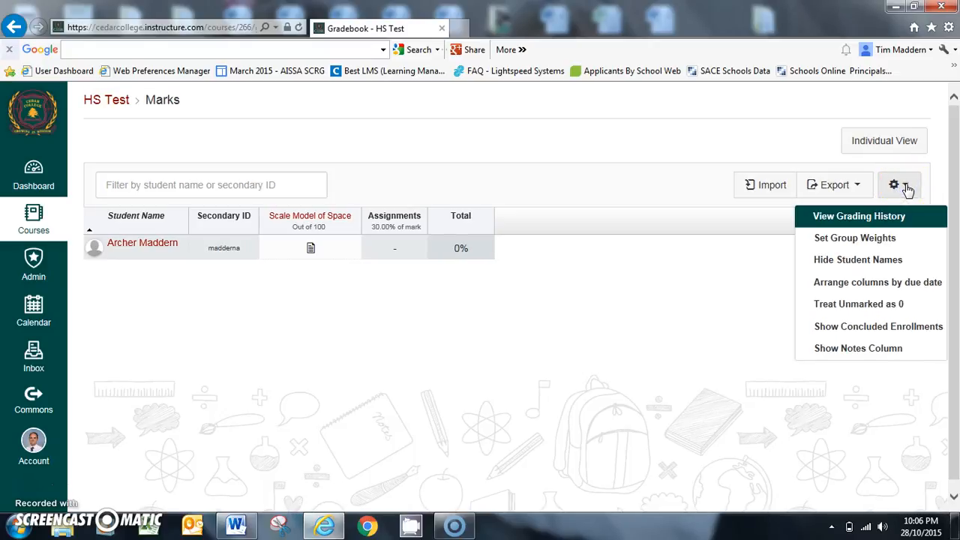
pyautogui.click(866, 240)
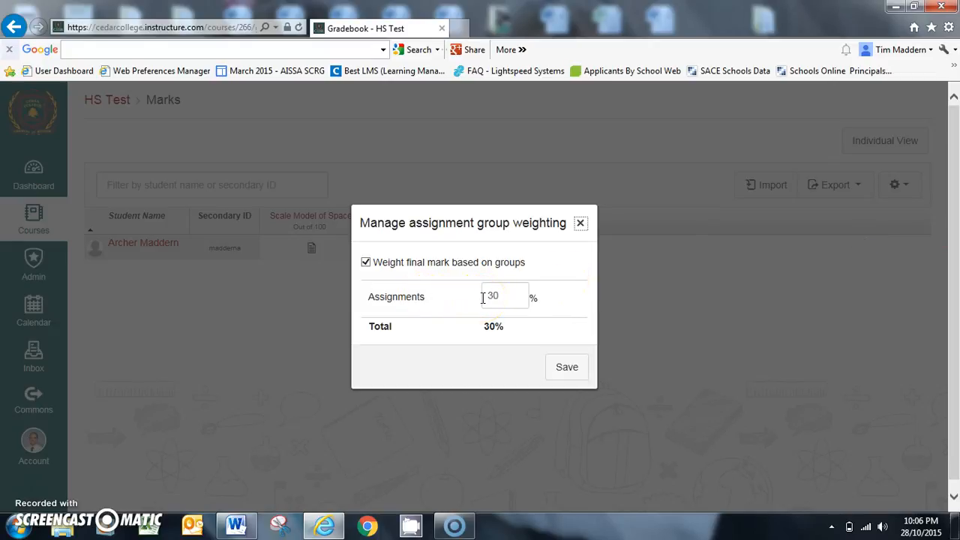
pyautogui.click(564, 366)
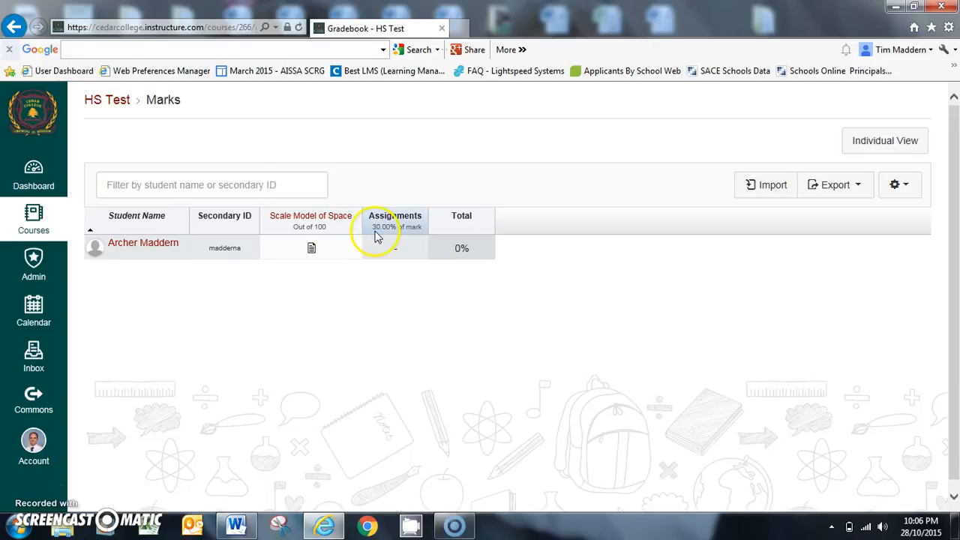
# In the HS Test course's assignments, add an assignment group named Tests worth 30% of the total mark.
pyautogui.click(111, 105)
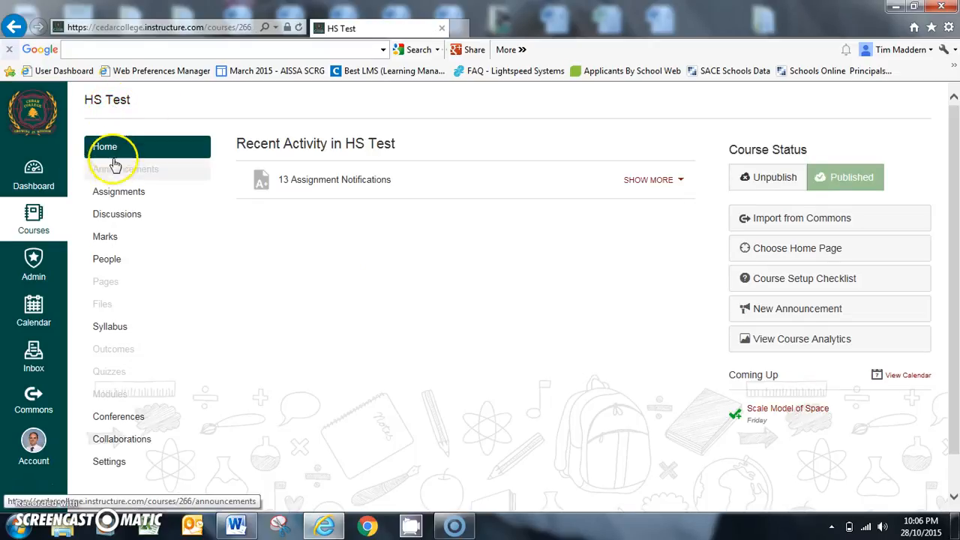
pyautogui.click(115, 194)
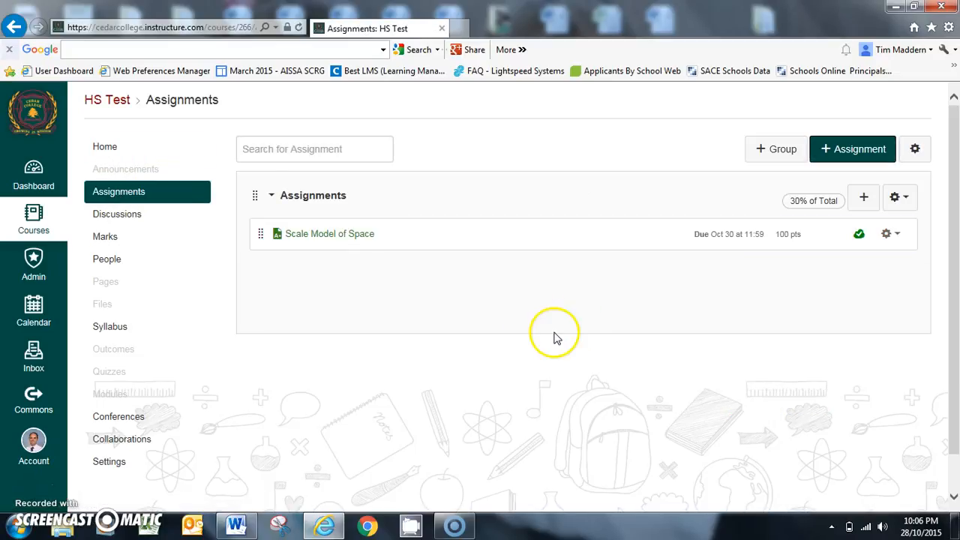
pyautogui.click(770, 152)
pyautogui.click(466, 276)
pyautogui.write('Tests')
pyautogui.click(437, 311)
pyautogui.write('30')
pyautogui.click(654, 364)
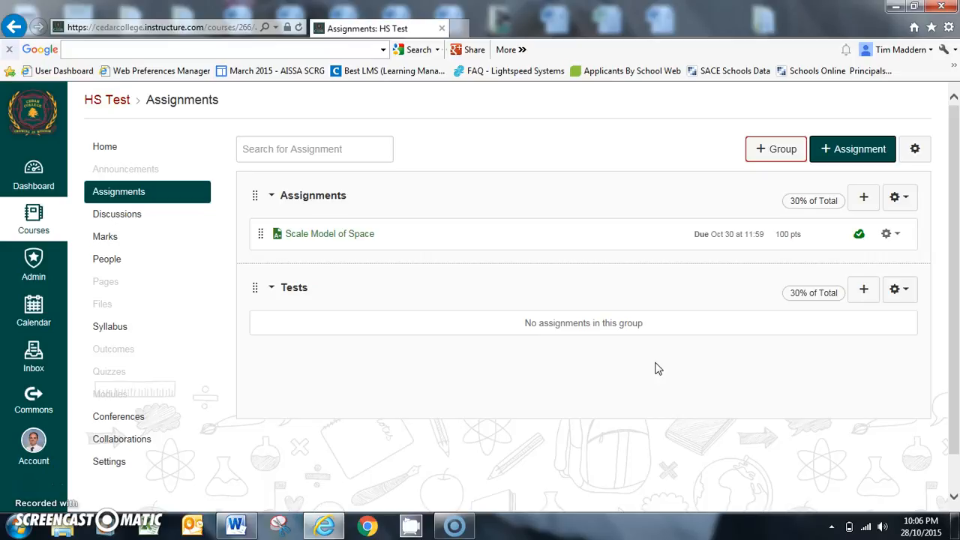
# Add an assignment group named Practical Reports worth 30% of the total mark.
pyautogui.click(763, 149)
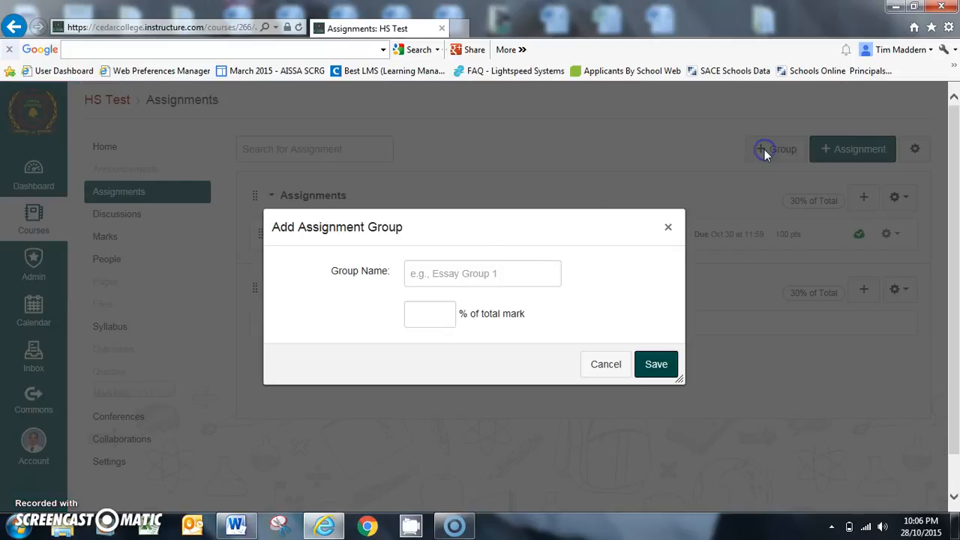
pyautogui.click(455, 270)
pyautogui.write('Practical Reports')
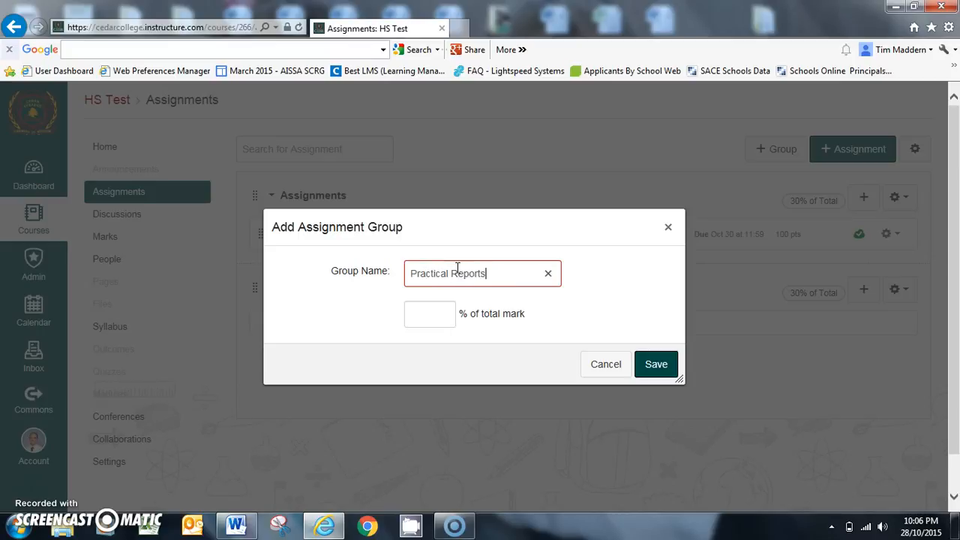
pyautogui.click(435, 307)
pyautogui.write('30')
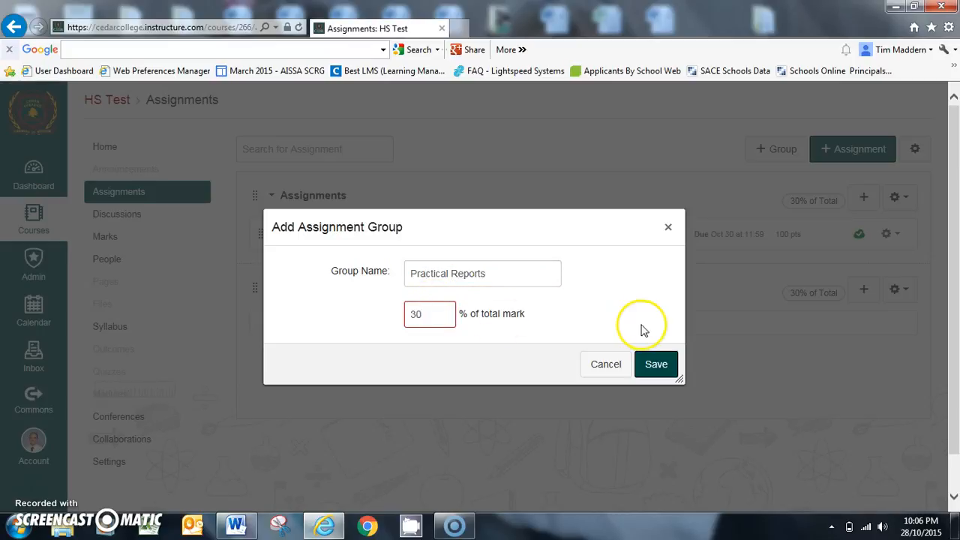
pyautogui.click(649, 360)
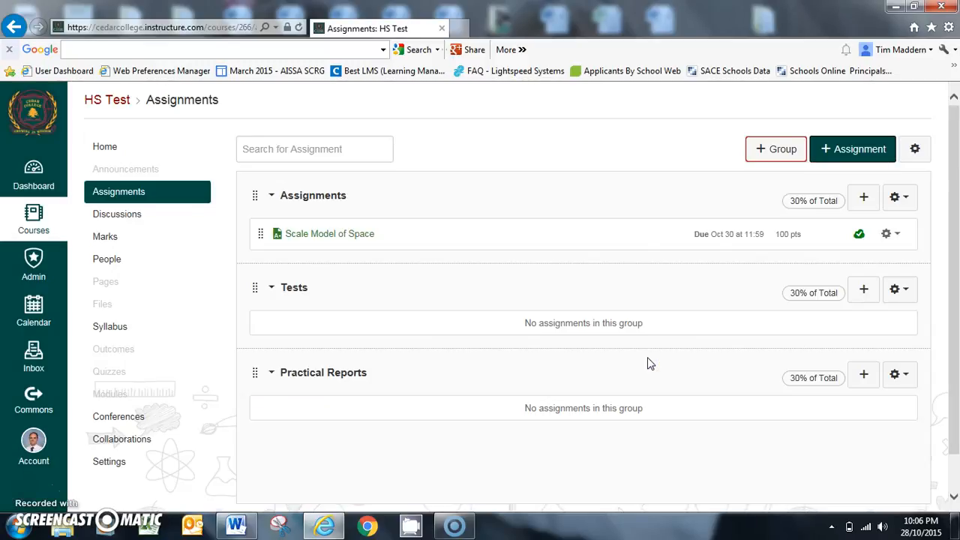
# Add an assignment group named Exam worth 10% of the total mark.
pyautogui.click(769, 150)
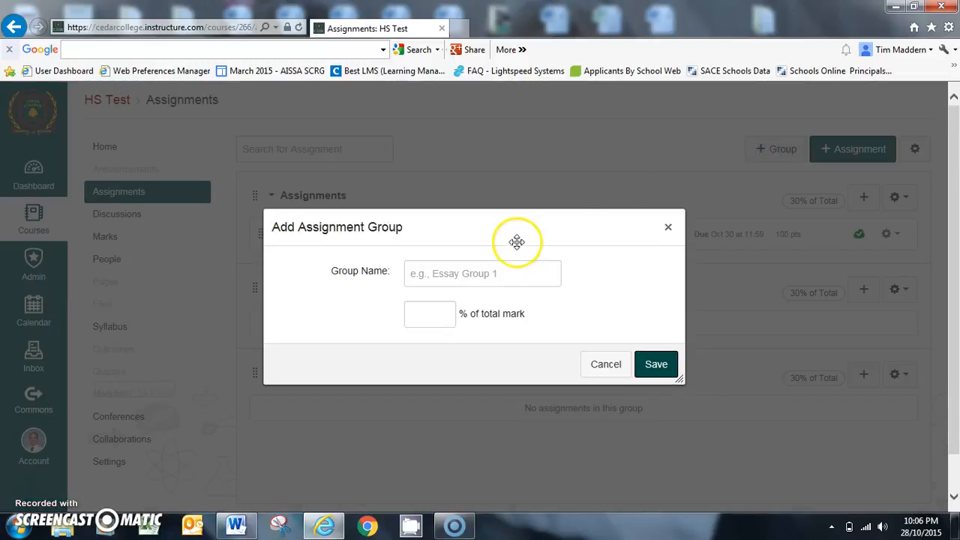
pyautogui.click(488, 279)
pyautogui.write('Exam')
pyautogui.click(444, 312)
pyautogui.write('10')
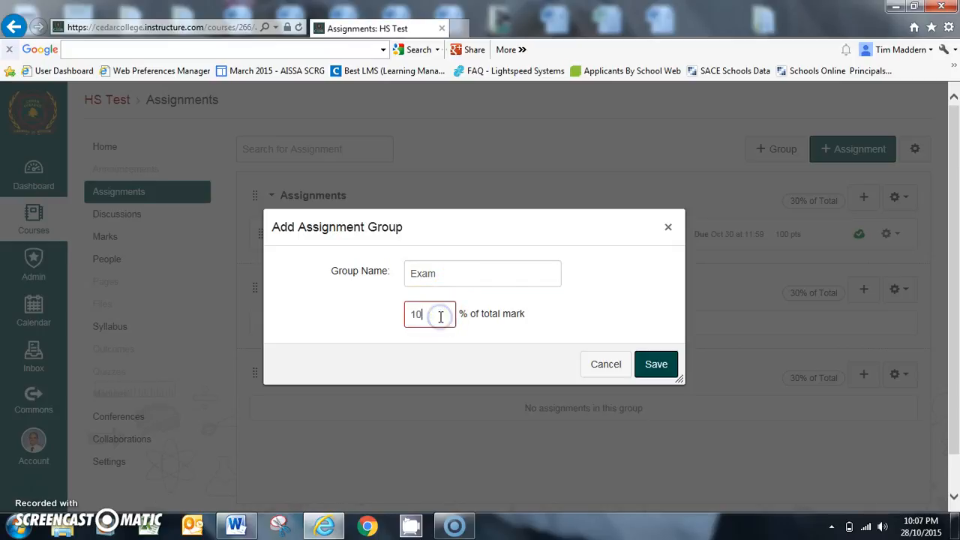
pyautogui.click(653, 365)
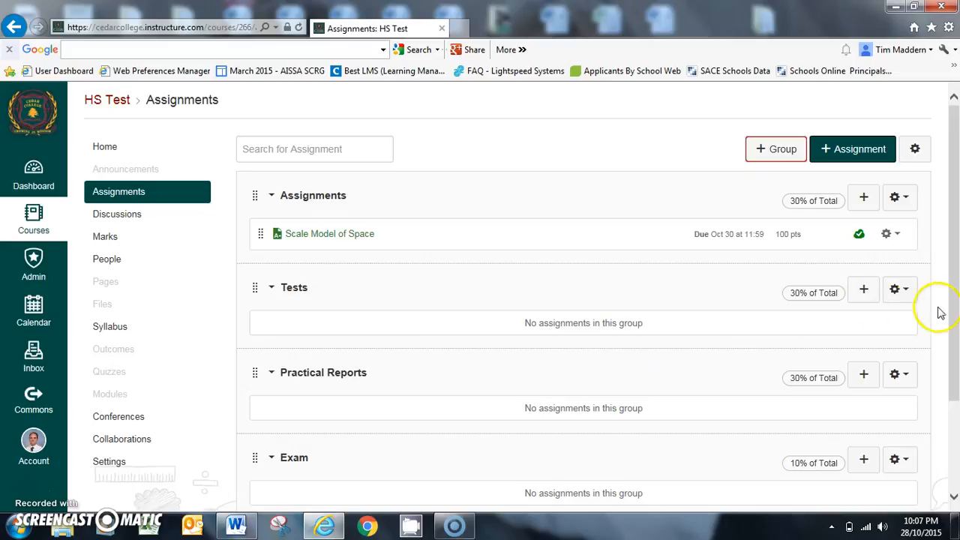
# Start a new assignment in the Tests group named Science Test 1 worth 100 points, and open its full options.
pyautogui.moveTo(953, 315); pyautogui.dragTo(954, 327)
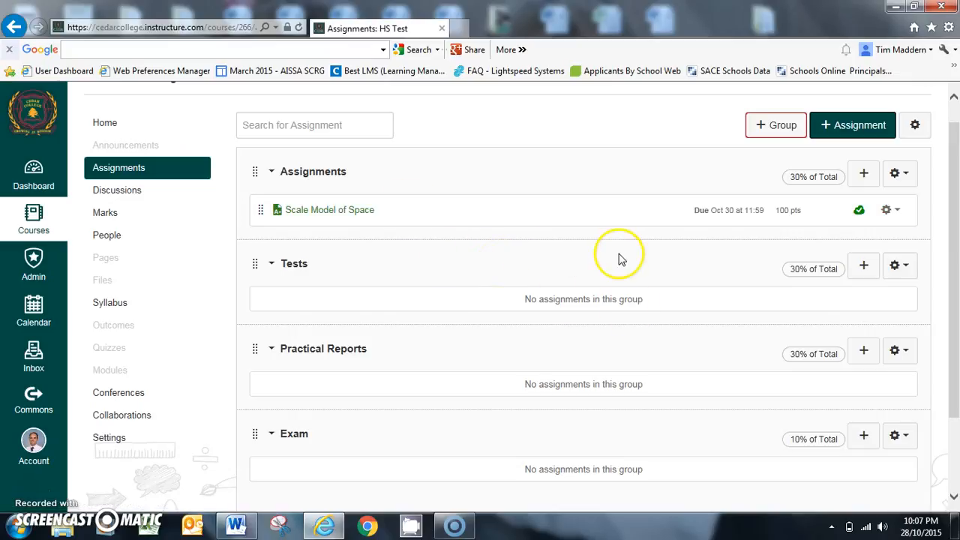
pyautogui.click(863, 267)
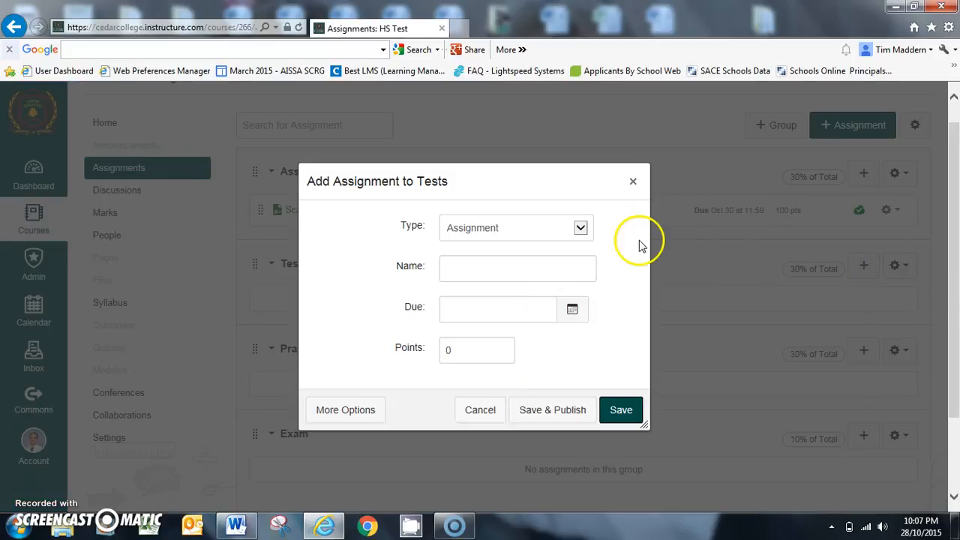
pyautogui.click(526, 267)
pyautogui.write('S')
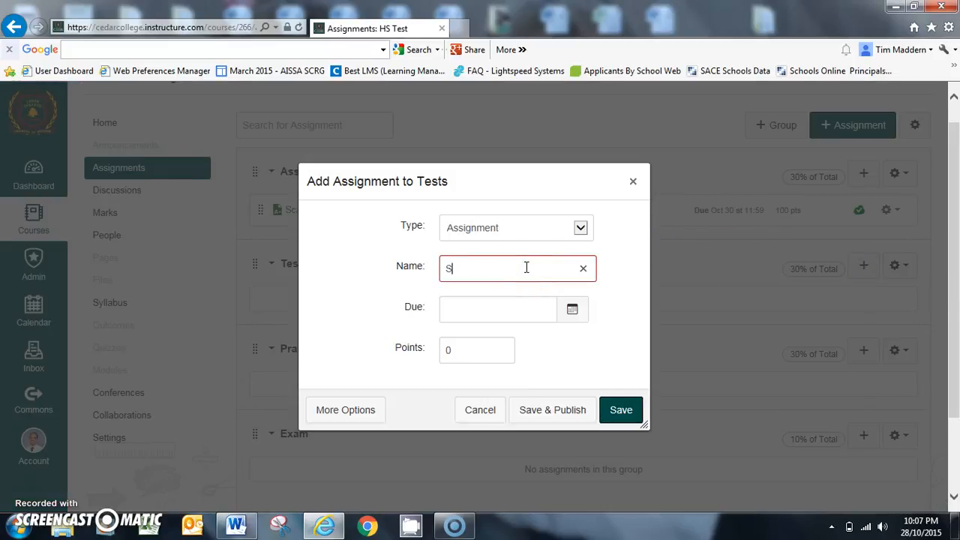
pyautogui.write('cience Test 1')
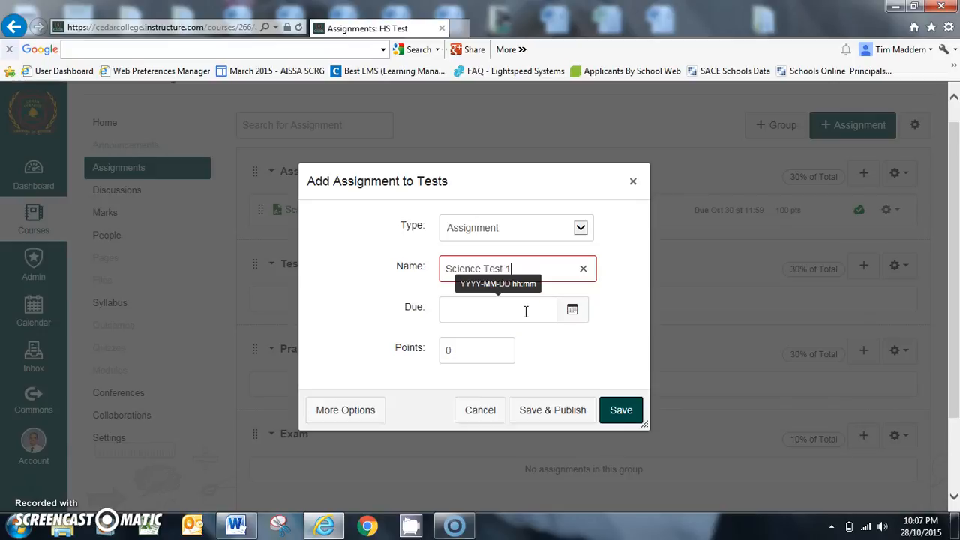
pyautogui.click(464, 355)
pyautogui.press('BackSpace')
pyautogui.write('100')
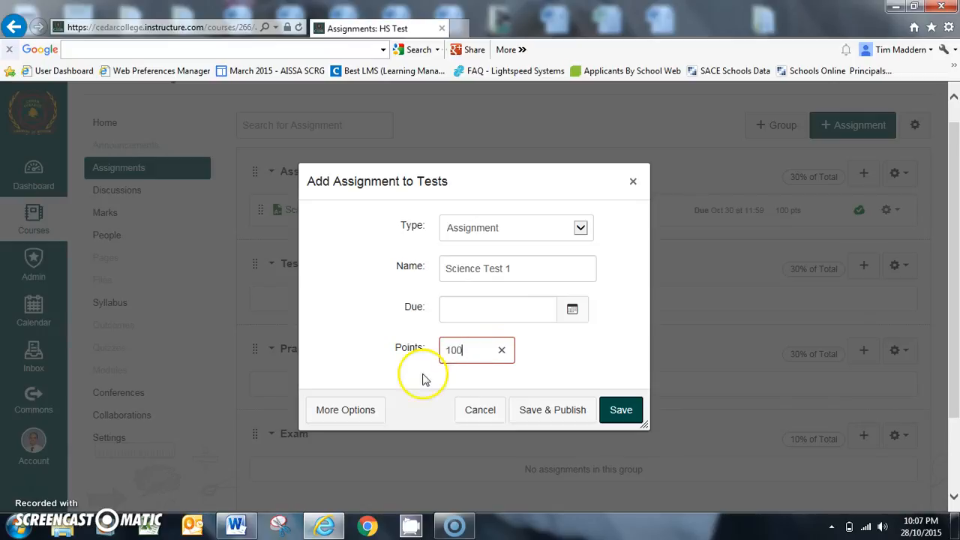
pyautogui.click(360, 409)
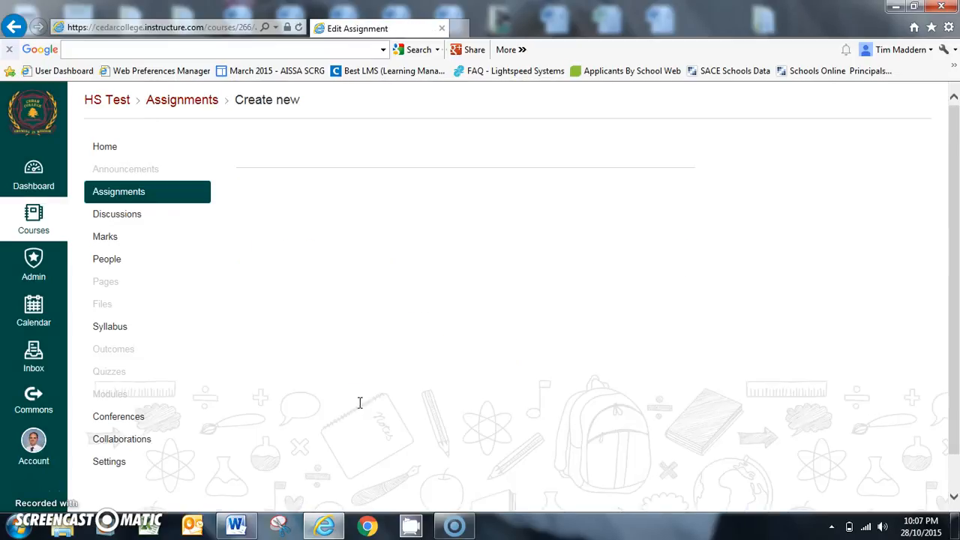
# Choose Tests as the assignment group for Science Test 1 and display its mark as Percentage.
pyautogui.moveTo(957, 182); pyautogui.dragTo(951, 279)
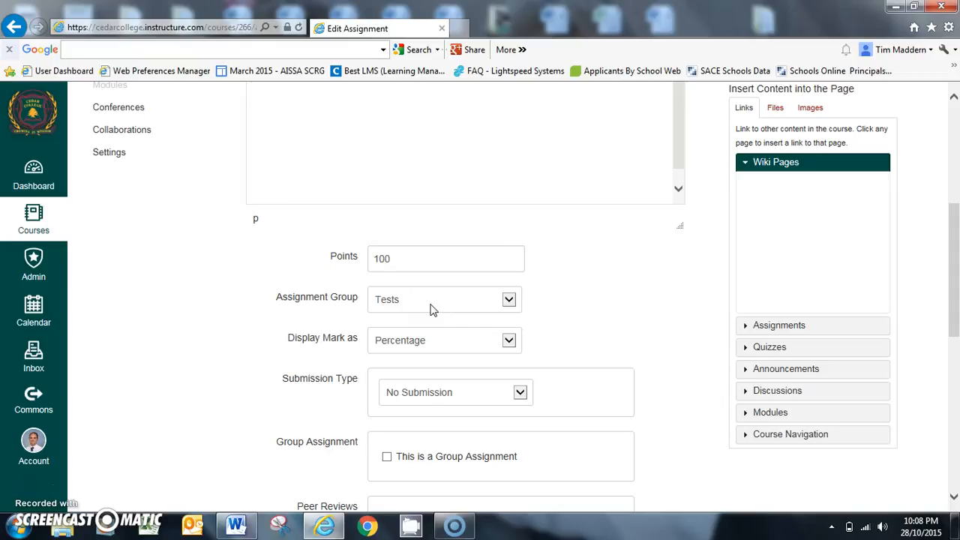
pyautogui.click(509, 301)
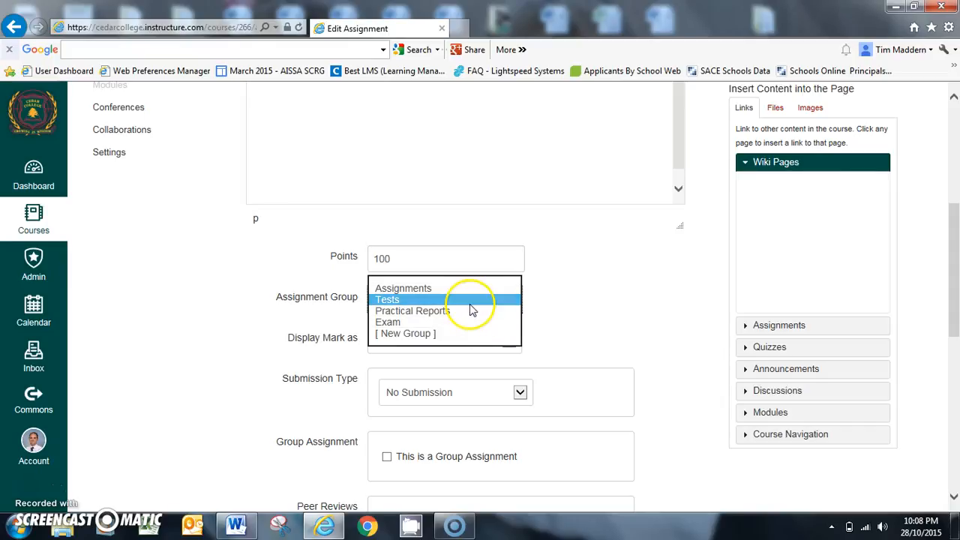
pyautogui.click(473, 303)
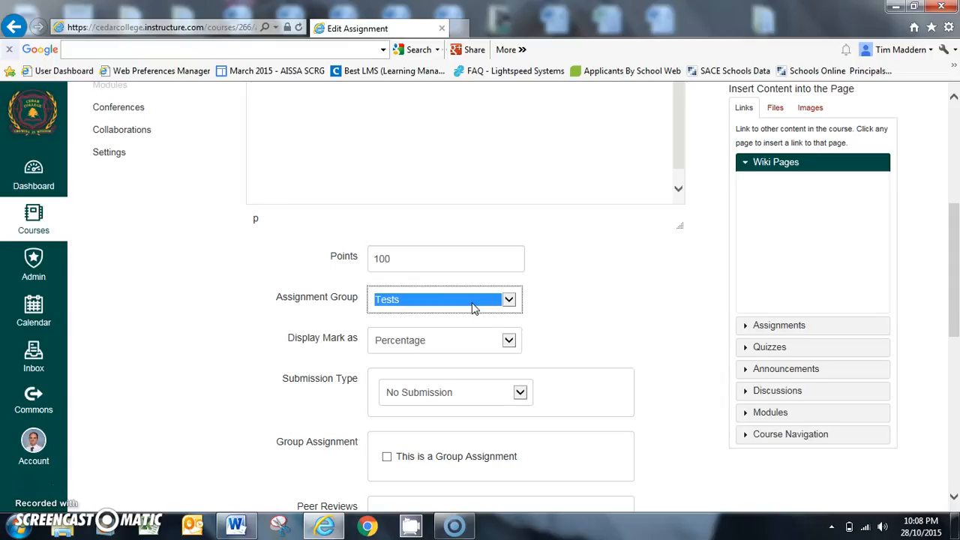
pyautogui.click(508, 340)
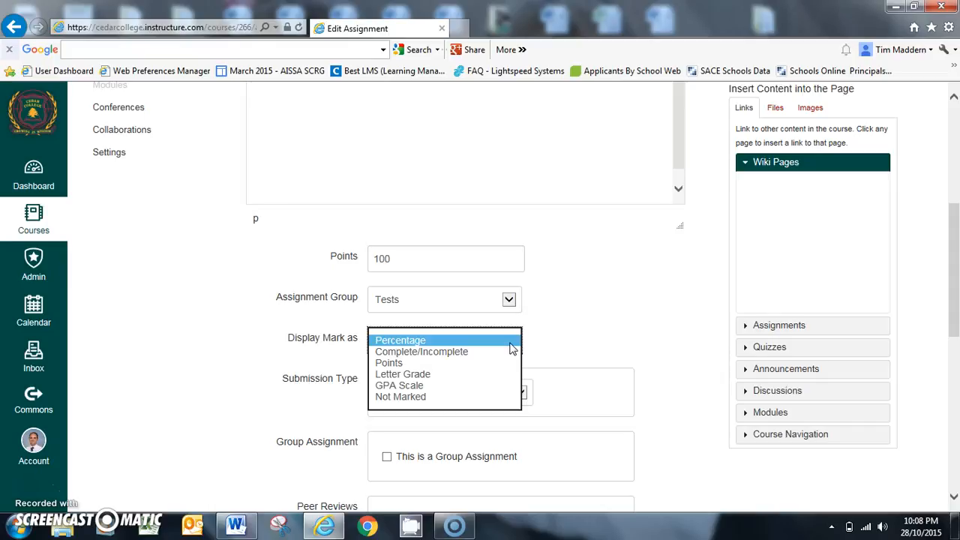
pyautogui.click(485, 354)
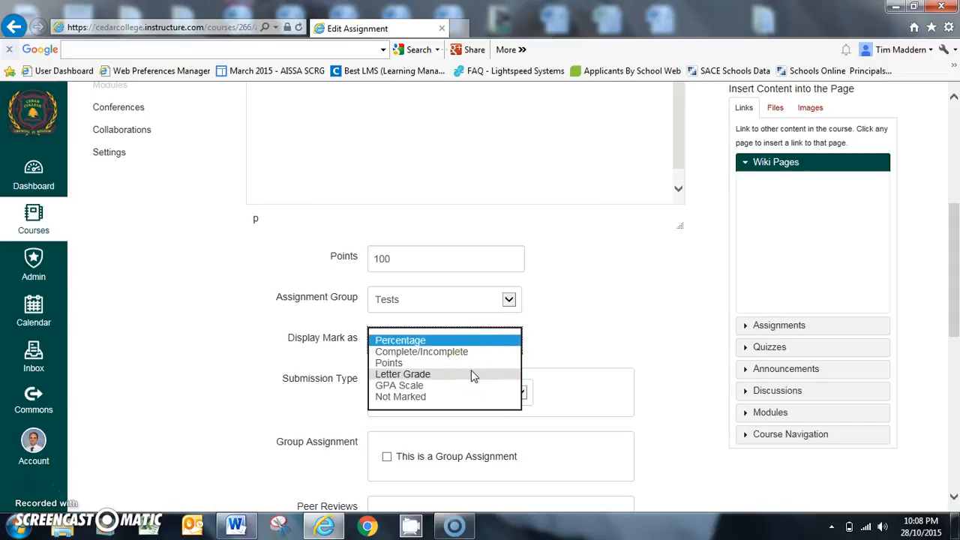
pyautogui.click(473, 366)
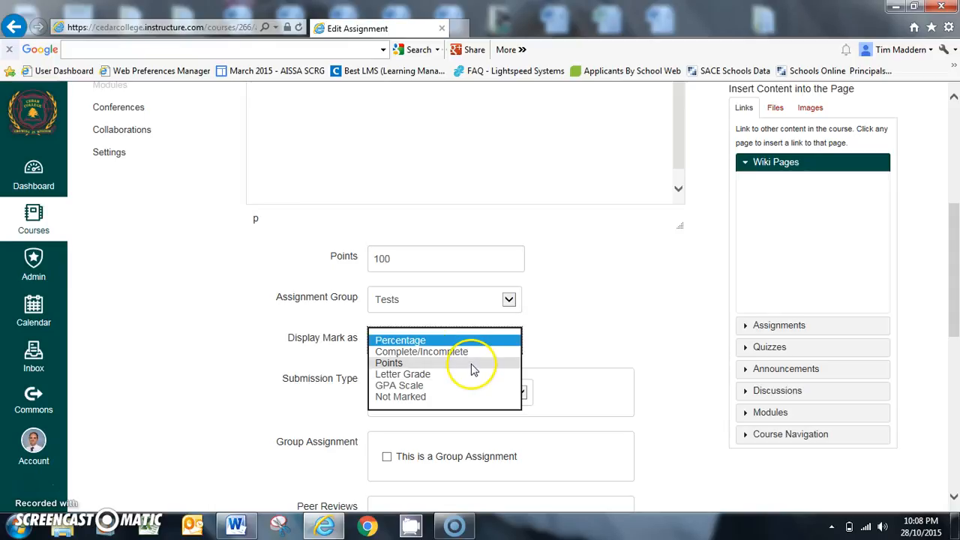
pyautogui.click(467, 342)
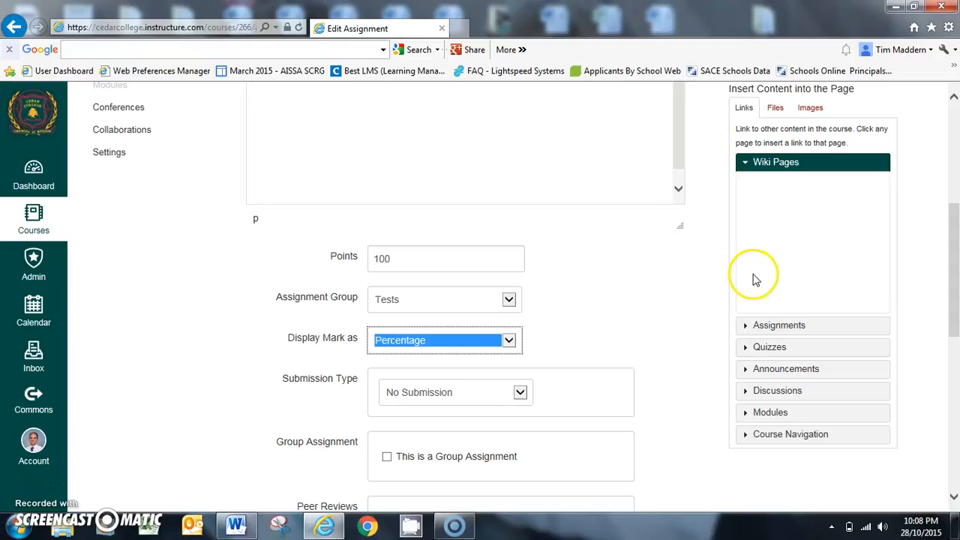
# Set the submission type of Science Test 1 to On Paper.
pyautogui.moveTo(954, 254); pyautogui.dragTo(956, 287)
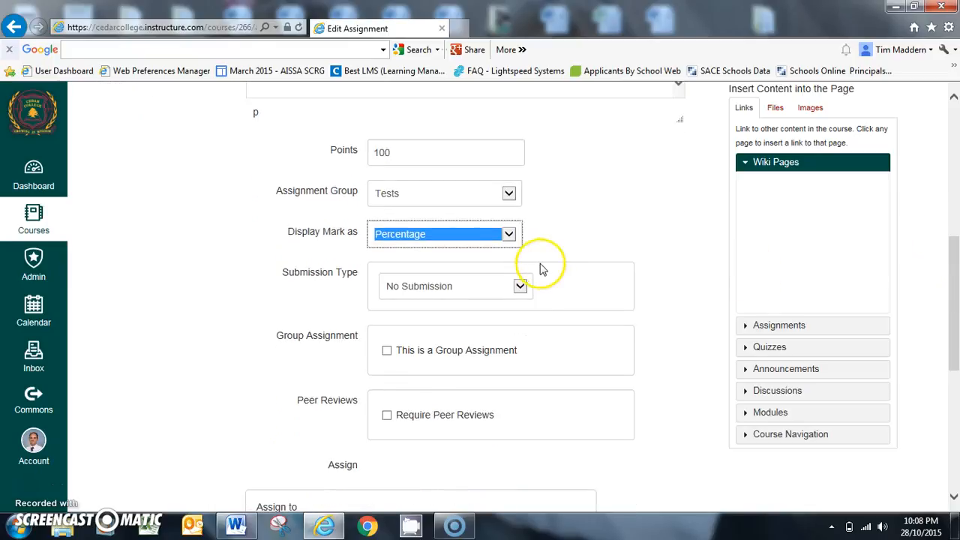
pyautogui.click(521, 286)
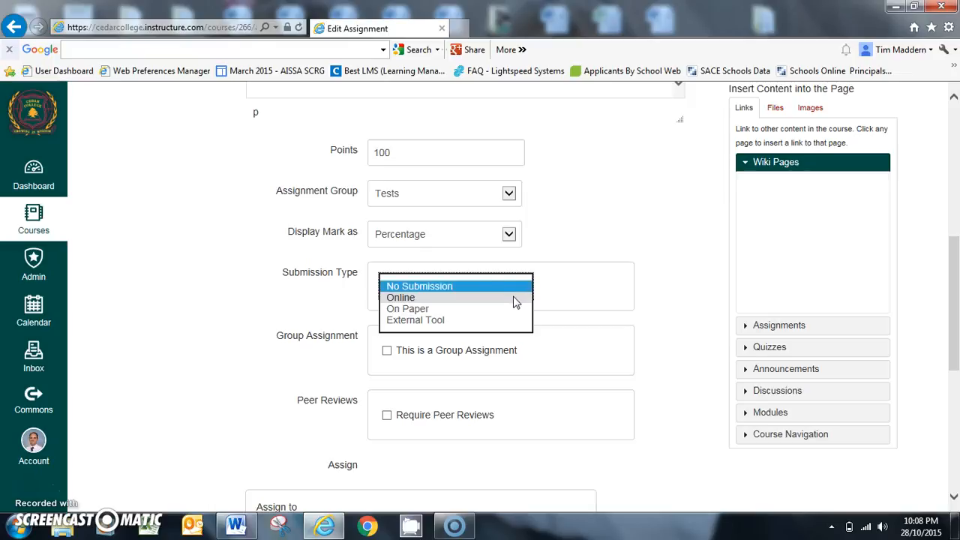
pyautogui.click(483, 309)
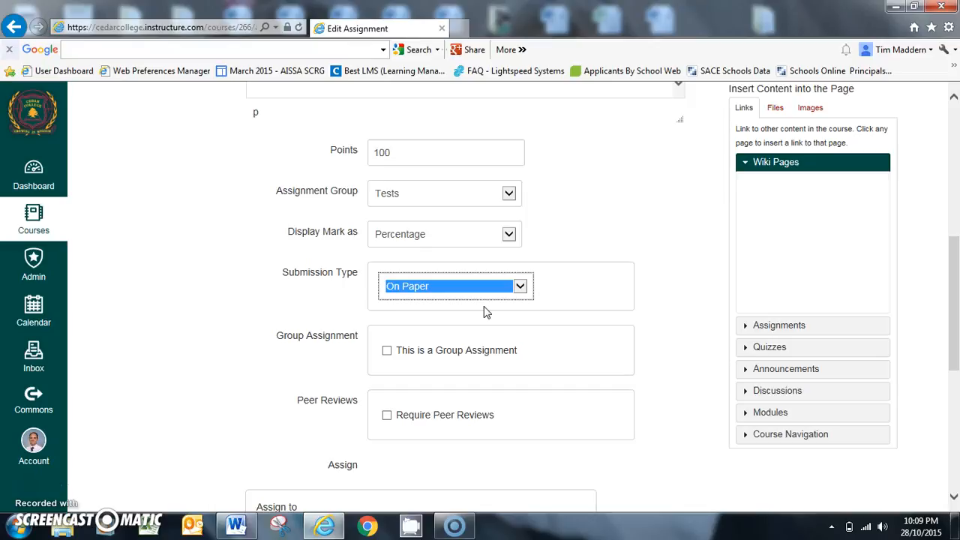
pyautogui.click(612, 310)
pyautogui.click(544, 366)
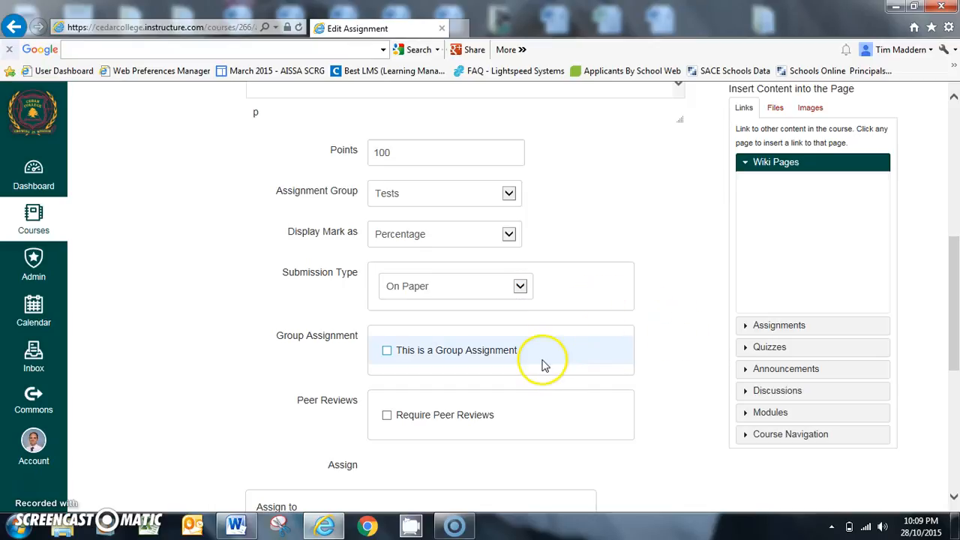
# Assign Science Test 1 to the HS Test course section instead of Everyone.
pyautogui.moveTo(950, 307); pyautogui.dragTo(951, 375)
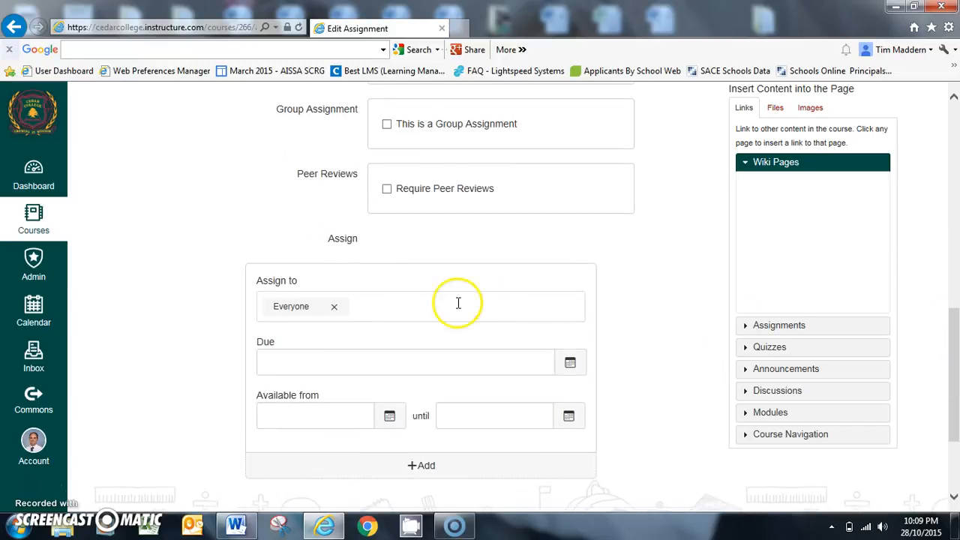
pyautogui.click(334, 307)
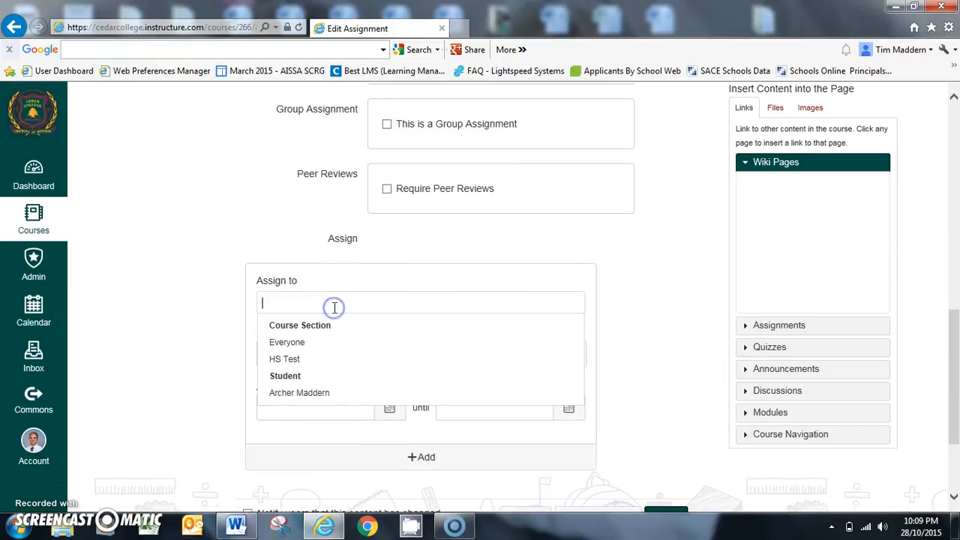
pyautogui.click(297, 360)
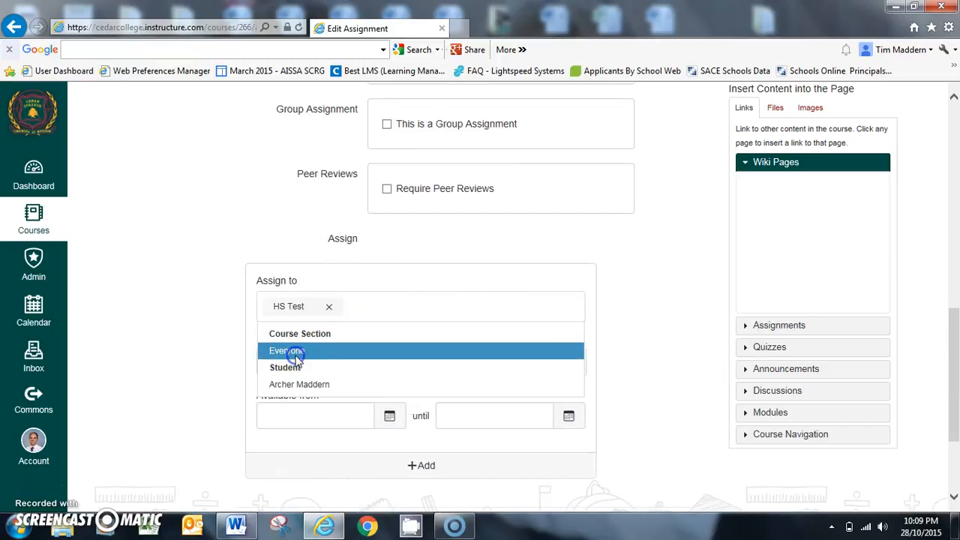
pyautogui.click(647, 344)
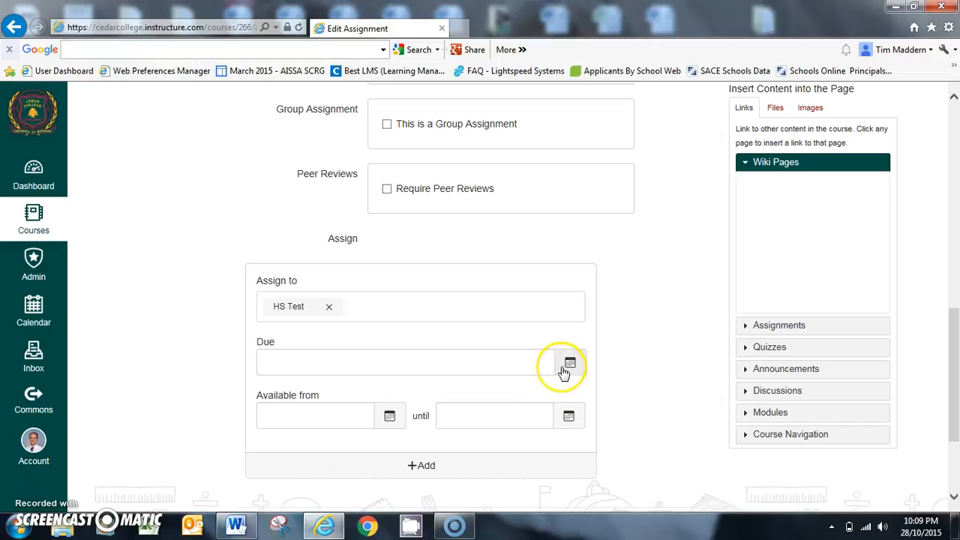
# Make Science Test 1 available from Oct 28 at 0:00 until Dec 15 at 11:59, and save and publish it.
pyautogui.scroll(-2, 952, 375)
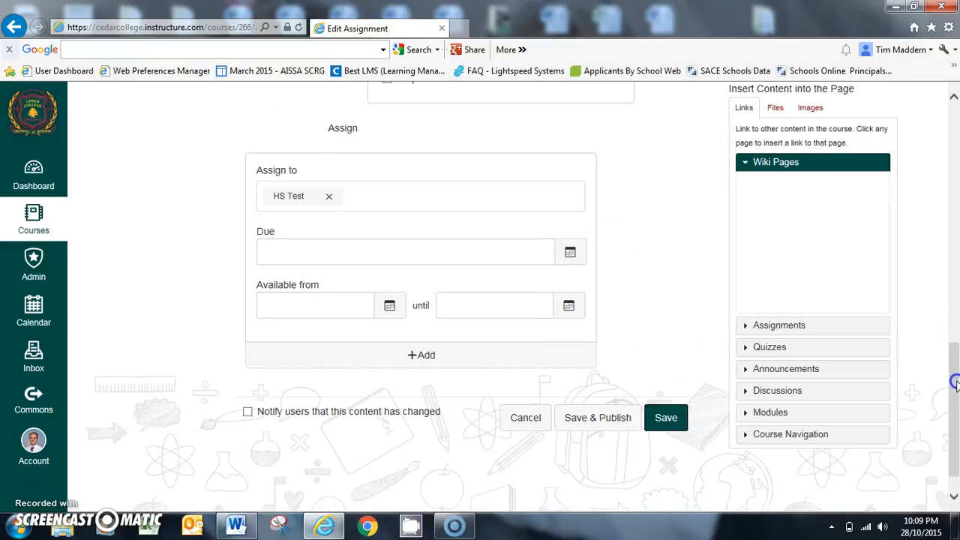
pyautogui.click(389, 305)
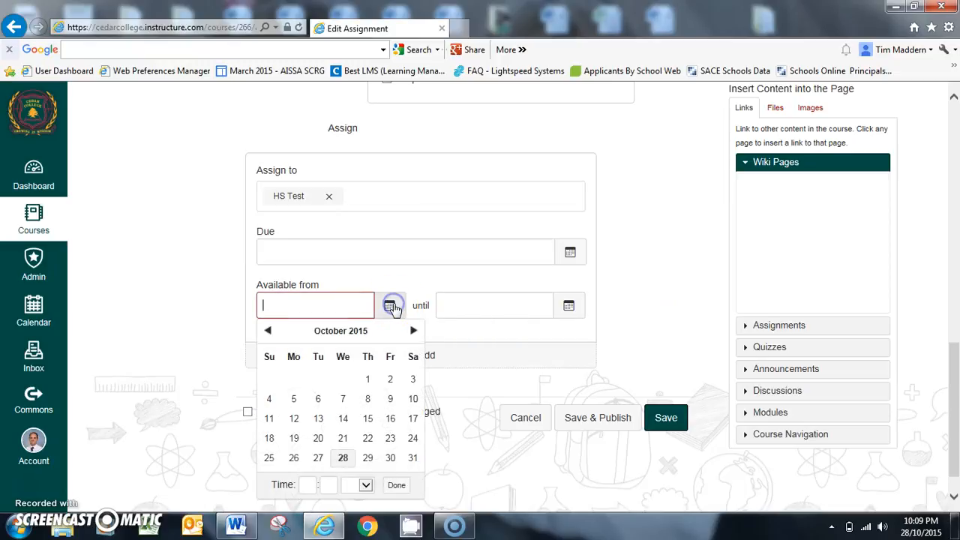
pyautogui.click(343, 457)
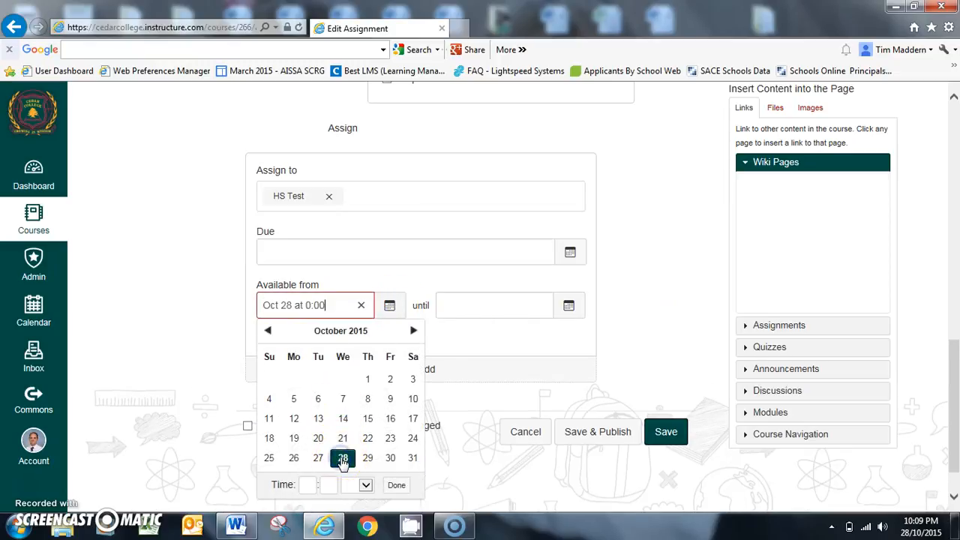
pyautogui.click(569, 306)
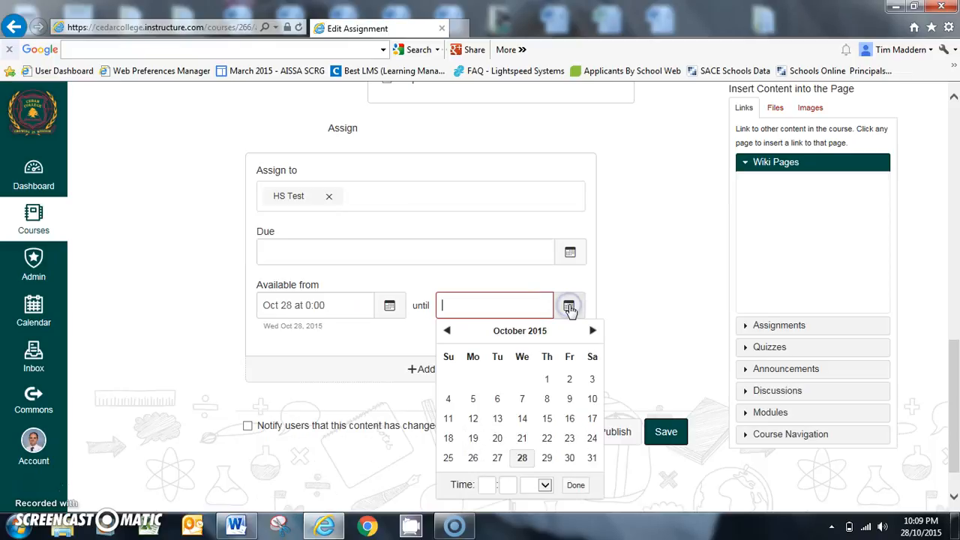
pyautogui.click(593, 331)
pyautogui.click(593, 331)
pyautogui.click(498, 420)
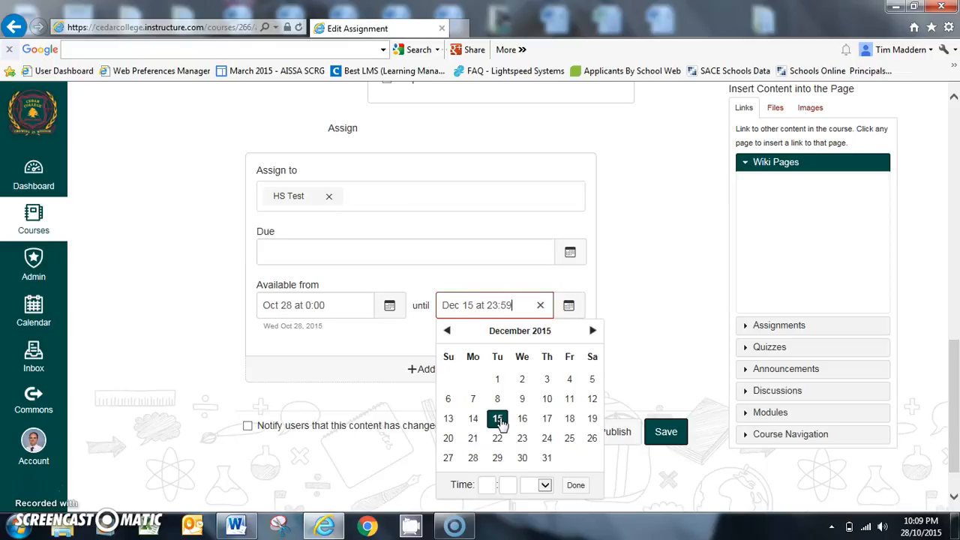
pyautogui.click(575, 485)
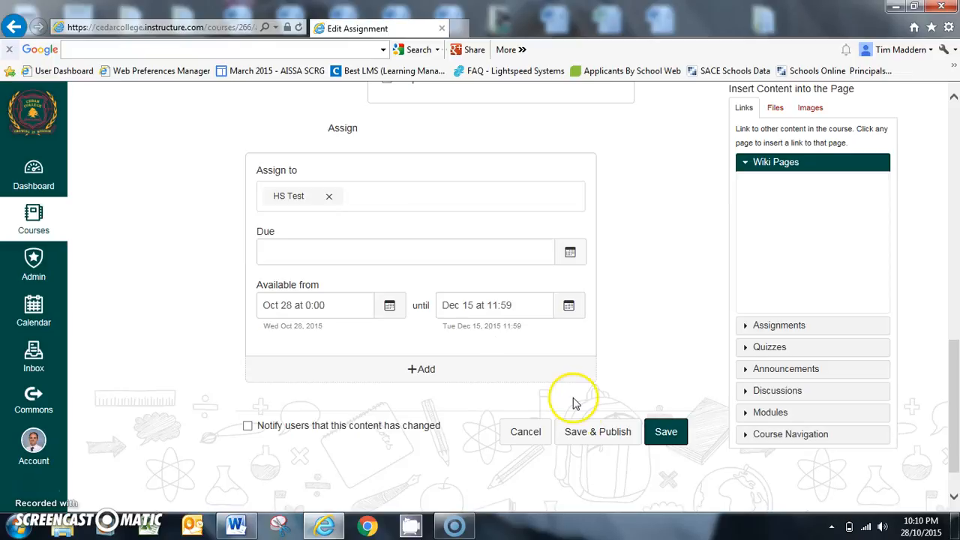
pyautogui.click(584, 439)
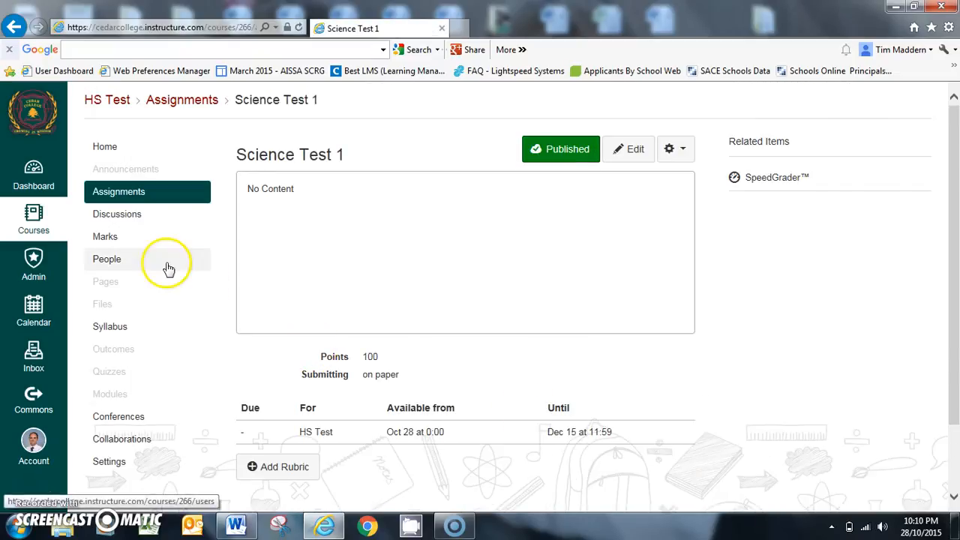
# Open the course's marks and enter 95 as the student's mark for Science Test 1.
pyautogui.click(116, 238)
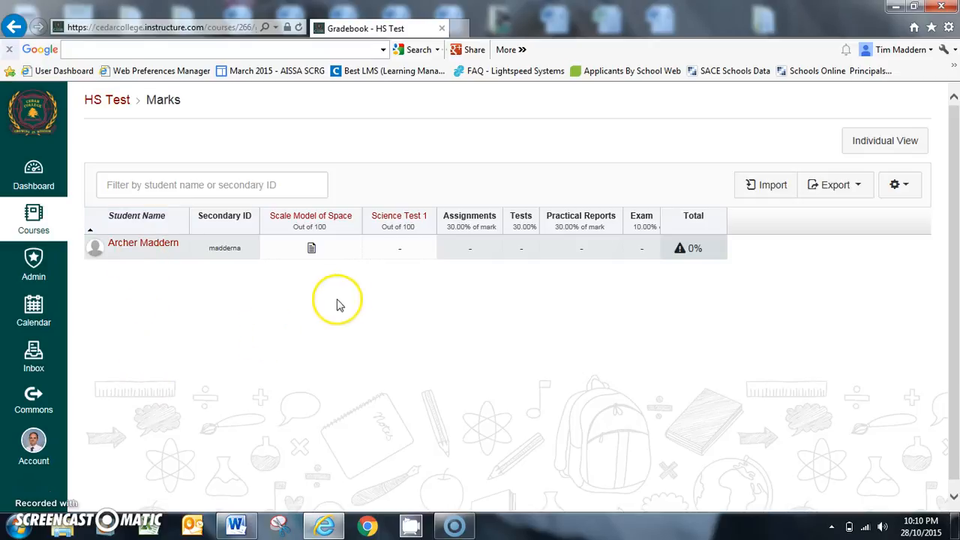
pyautogui.click(400, 254)
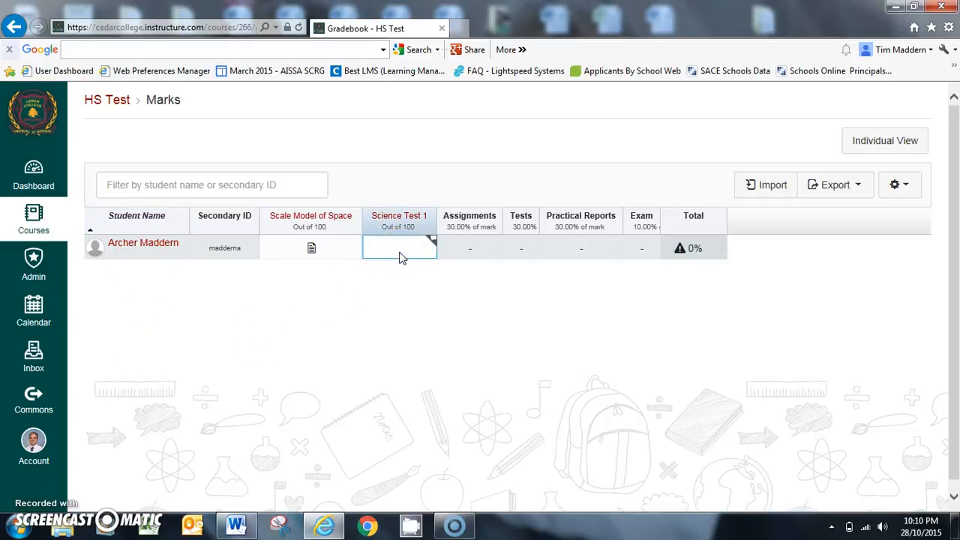
pyautogui.write('95')
pyautogui.click(400, 321)
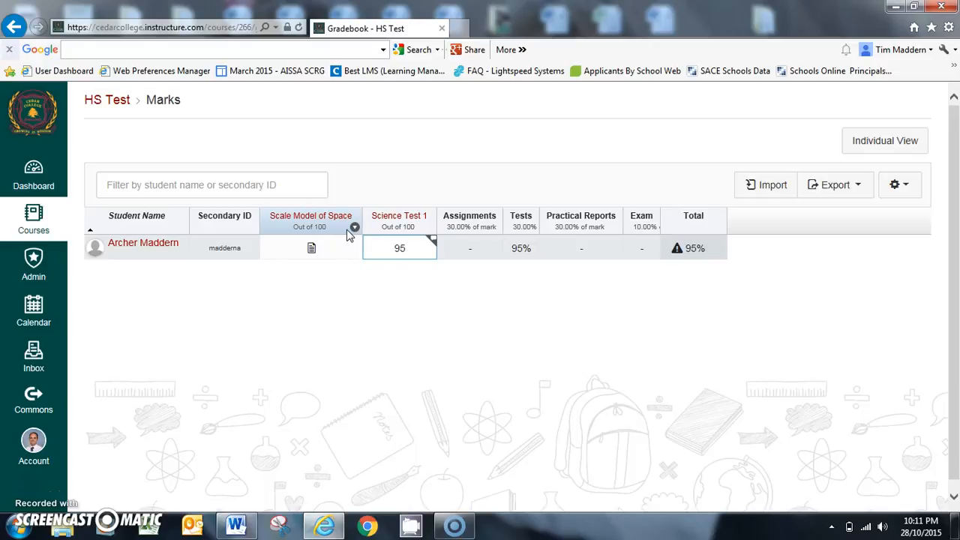
# Mute the Scale Model of Space assignment and re-enter 95 as the student's Science Test 1 mark.
pyautogui.click(311, 248)
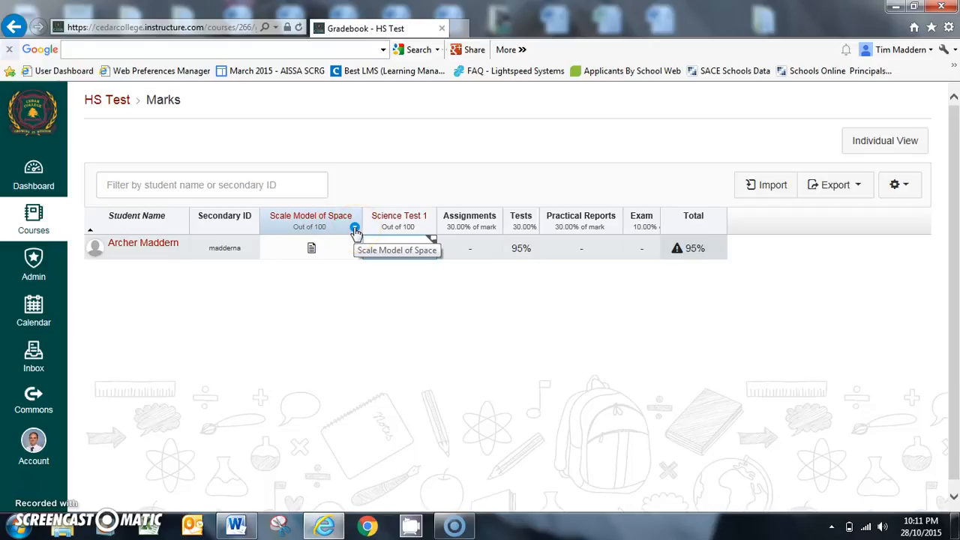
pyautogui.click(355, 229)
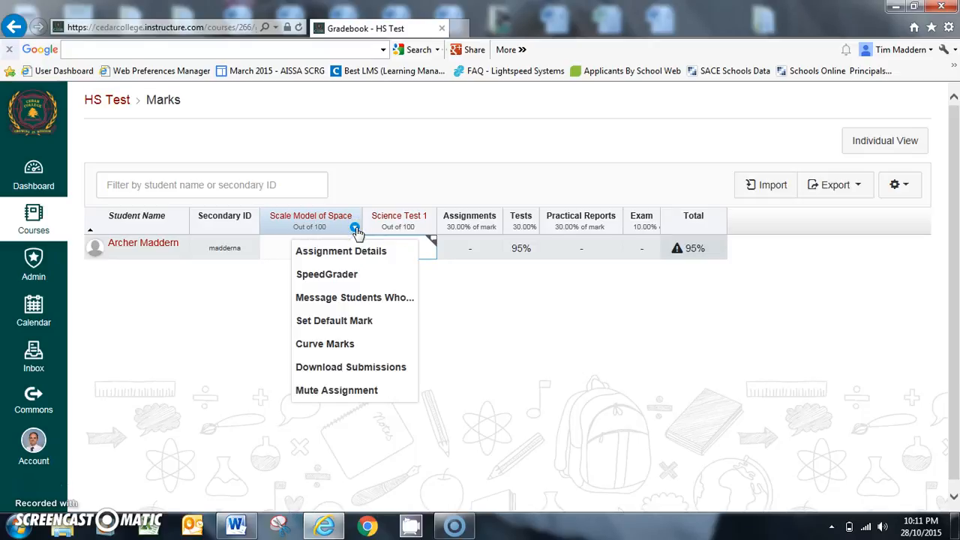
pyautogui.click(330, 391)
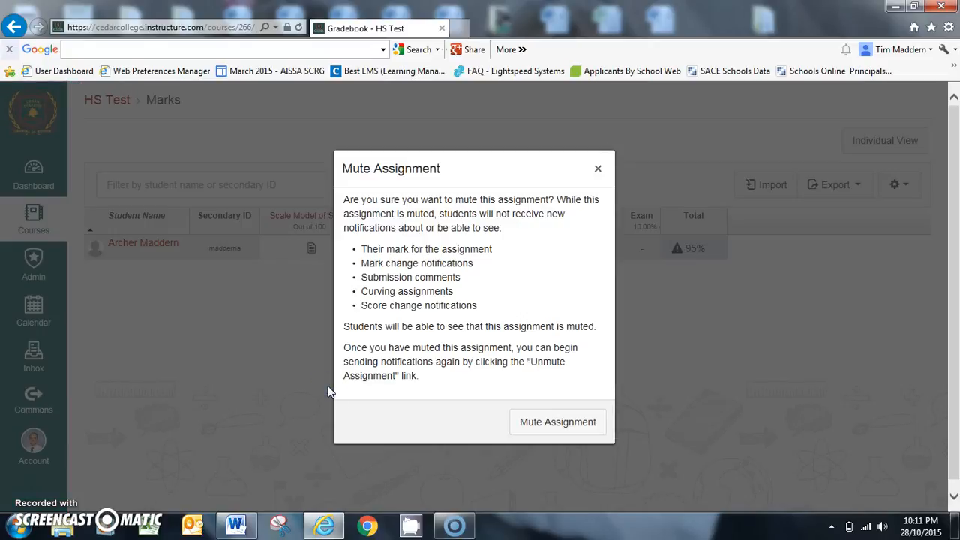
pyautogui.click(544, 423)
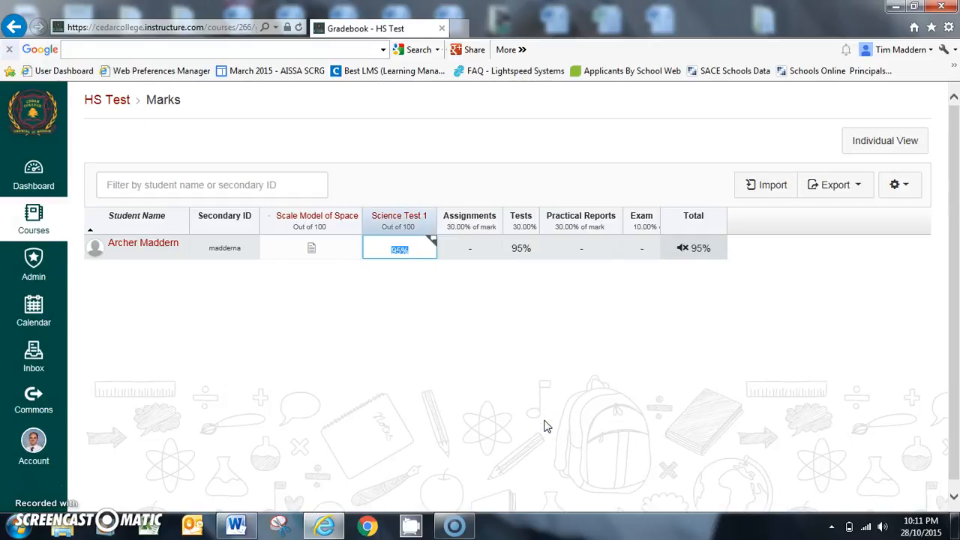
pyautogui.write('95')
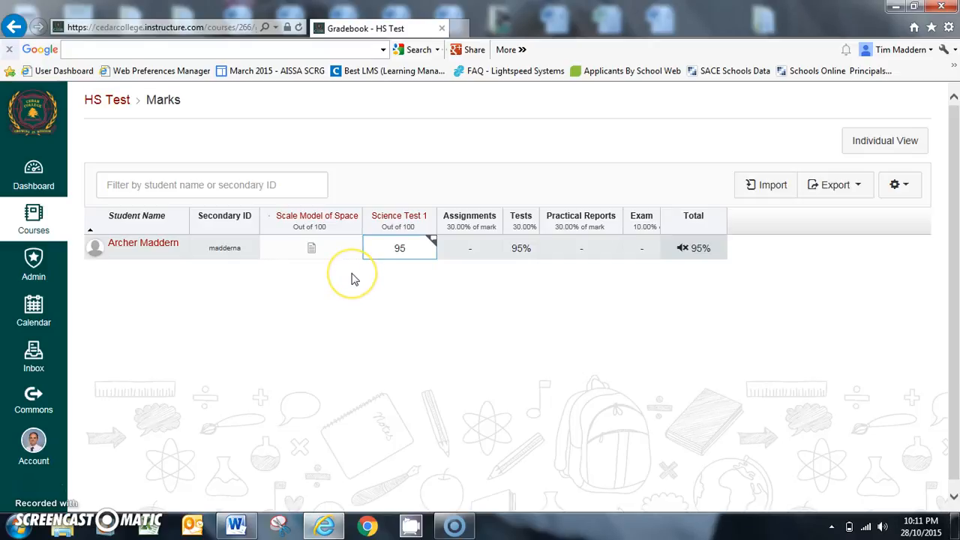
# Open the Scale Model of Space submission in SpeedGrader and give it a mark of 92.
pyautogui.click(356, 228)
pyautogui.click(337, 274)
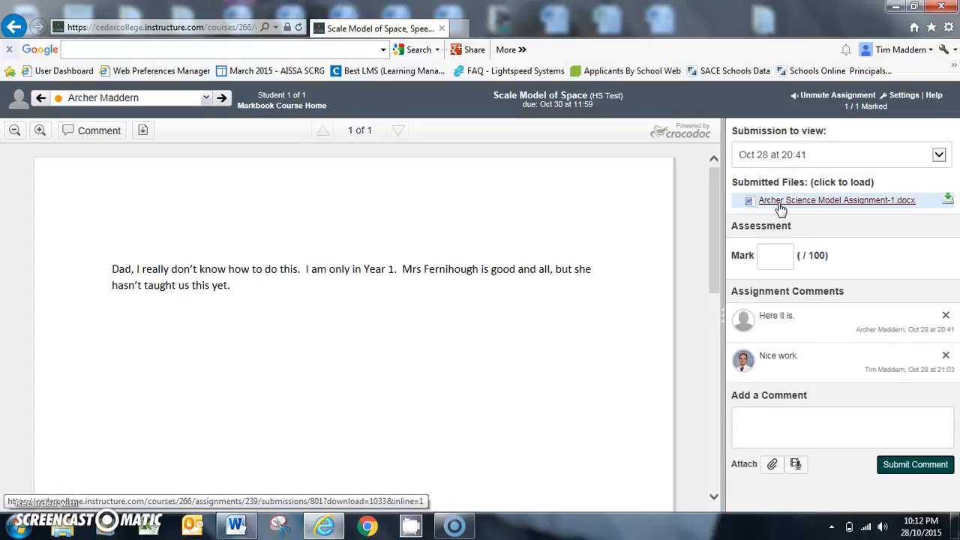
pyautogui.click(774, 465)
pyautogui.click(777, 465)
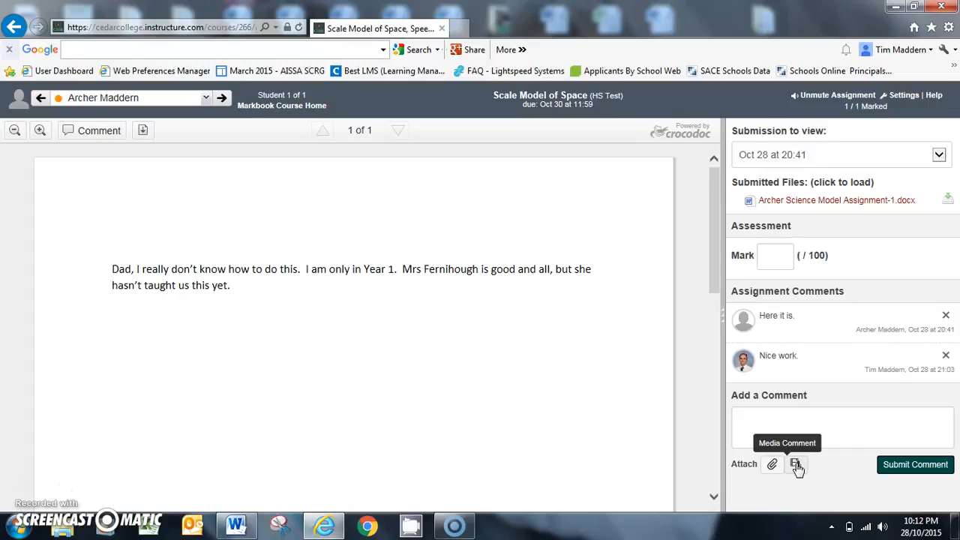
pyautogui.click(775, 261)
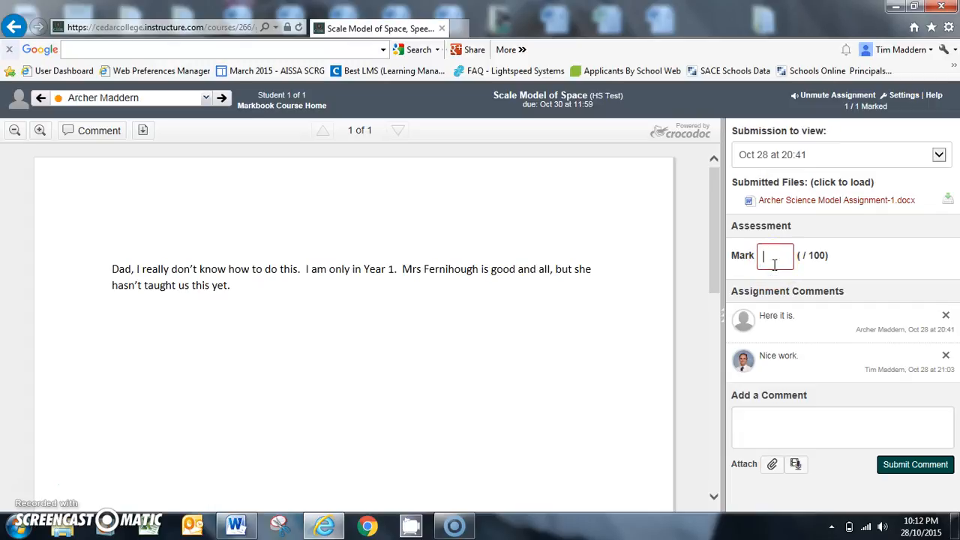
pyautogui.write('92')
pyautogui.click(761, 409)
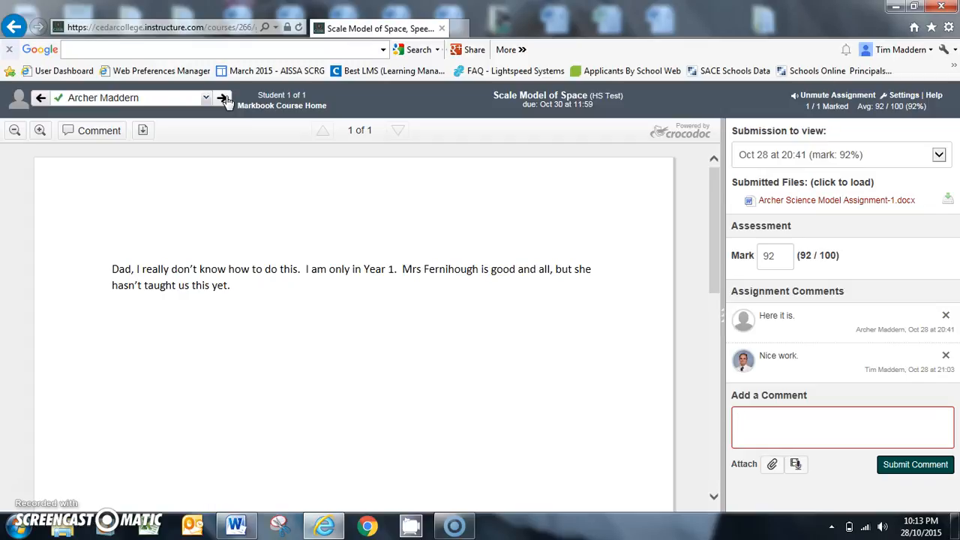
# Unmute the Scale Model of Space assignment and return to the course's marks.
pyautogui.click(811, 96)
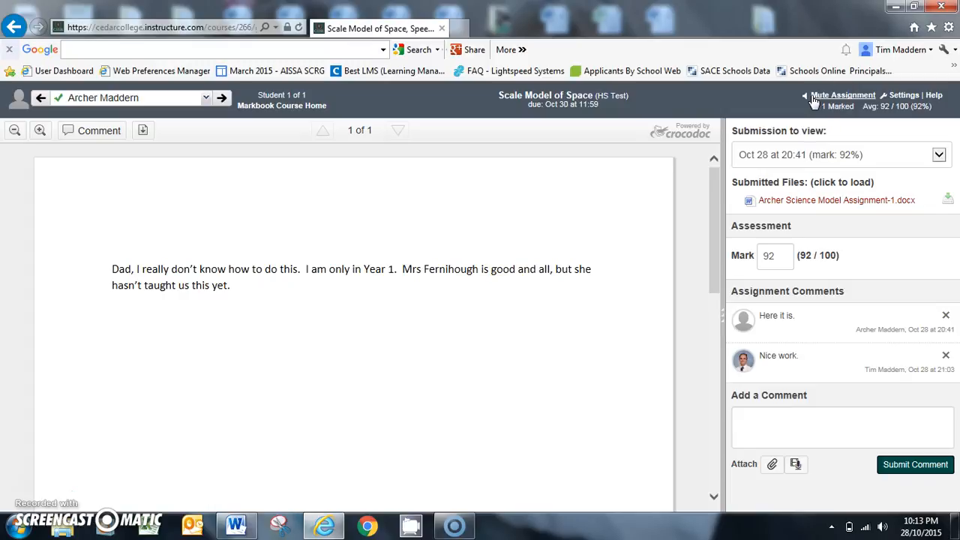
pyautogui.click(12, 29)
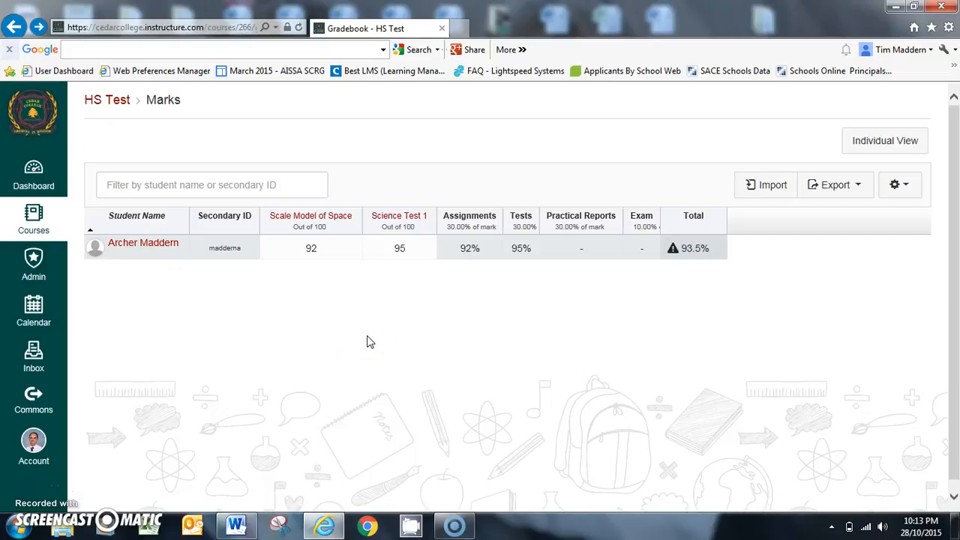
# Examine the student's assignment marks, the weighted group percentages and the overall total in the gradebook.
pyautogui.click(343, 252)
pyautogui.moveTo(336, 251); pyautogui.dragTo(334, 254)
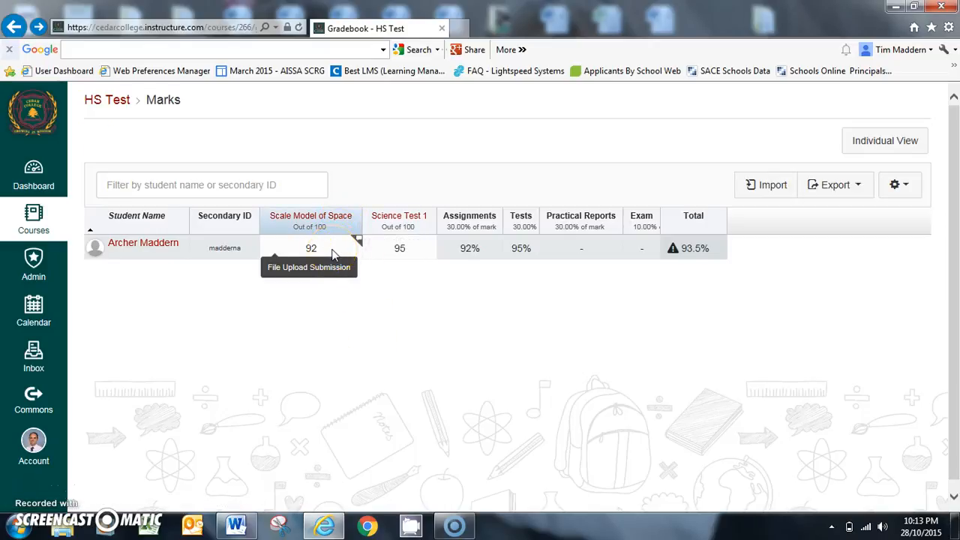
pyautogui.click(456, 272)
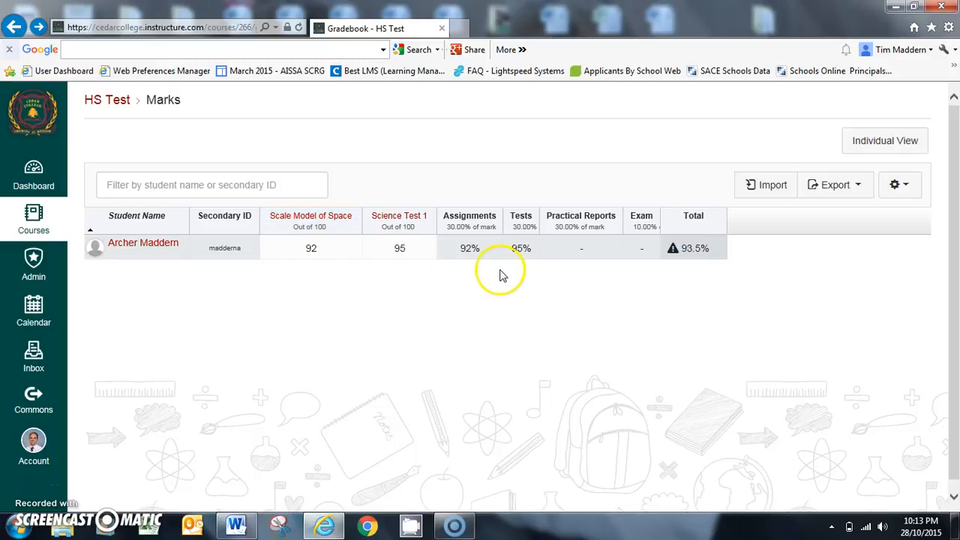
pyautogui.click(487, 259)
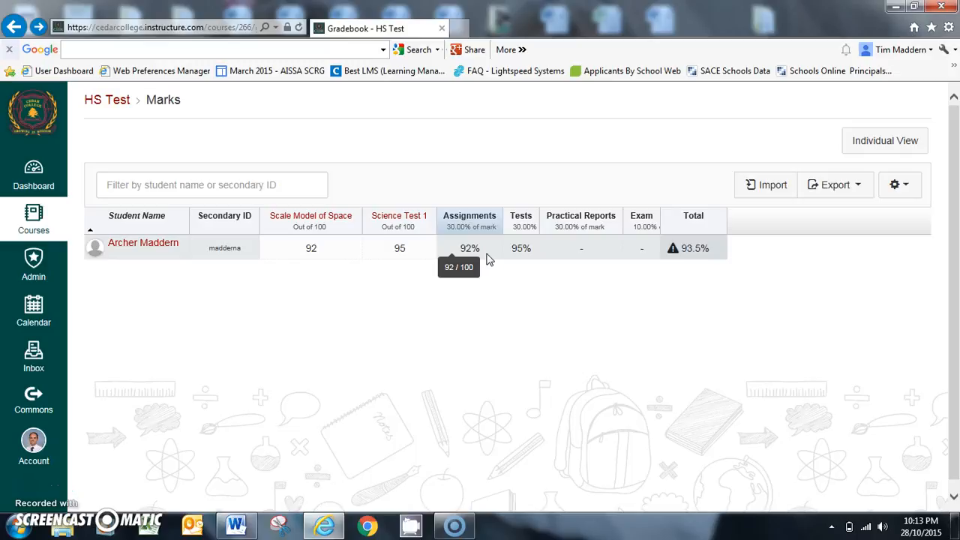
pyautogui.click(485, 292)
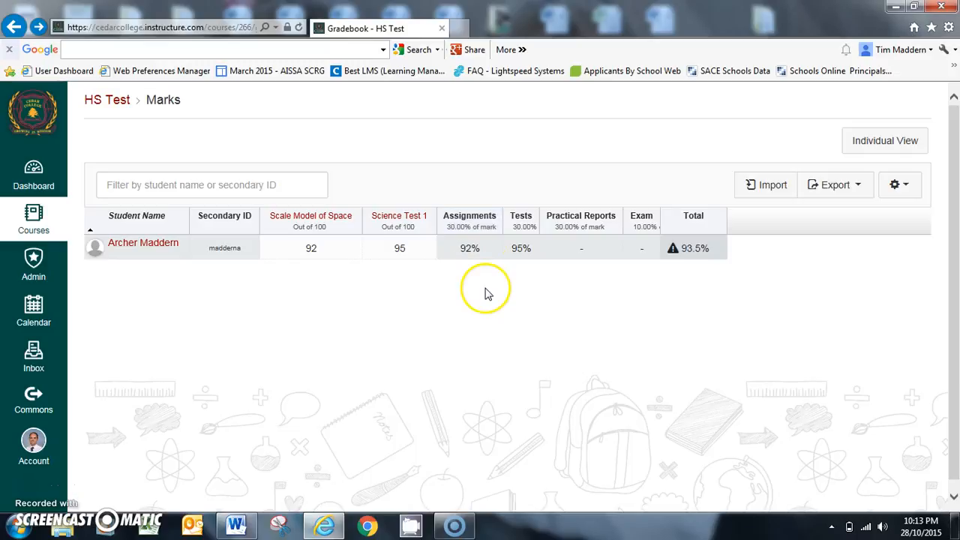
pyautogui.click(433, 285)
pyautogui.click(476, 277)
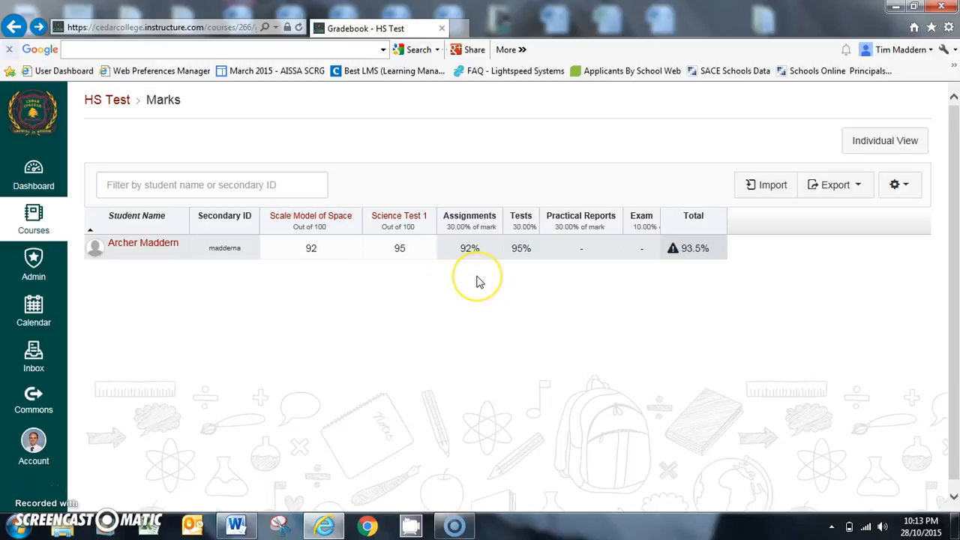
pyautogui.moveTo(672, 297)
pyautogui.mouseDown()
pyautogui.moveTo(735, 270)
pyautogui.moveTo(735, 253)
pyautogui.mouseUp()
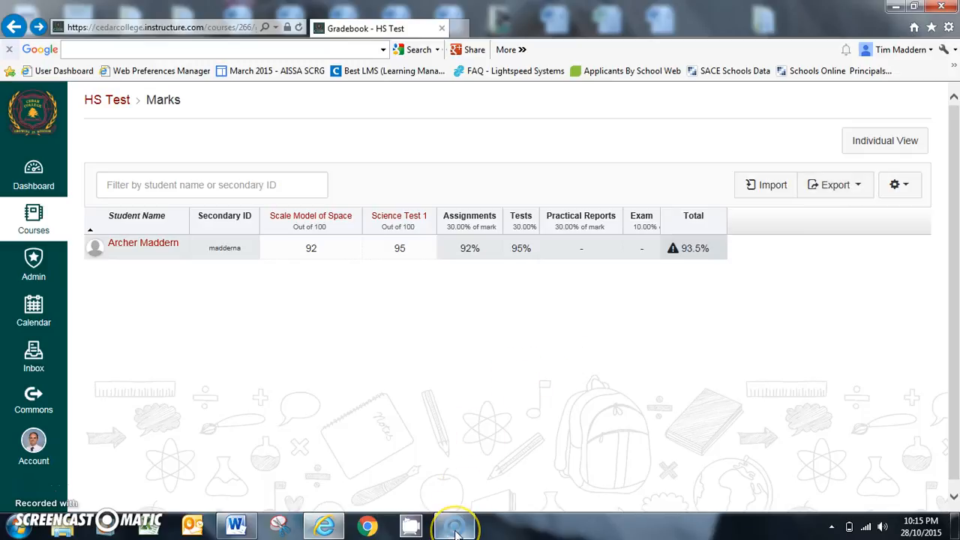
pyautogui.moveTo(455, 531)
pyautogui.moveTo(451, 486)
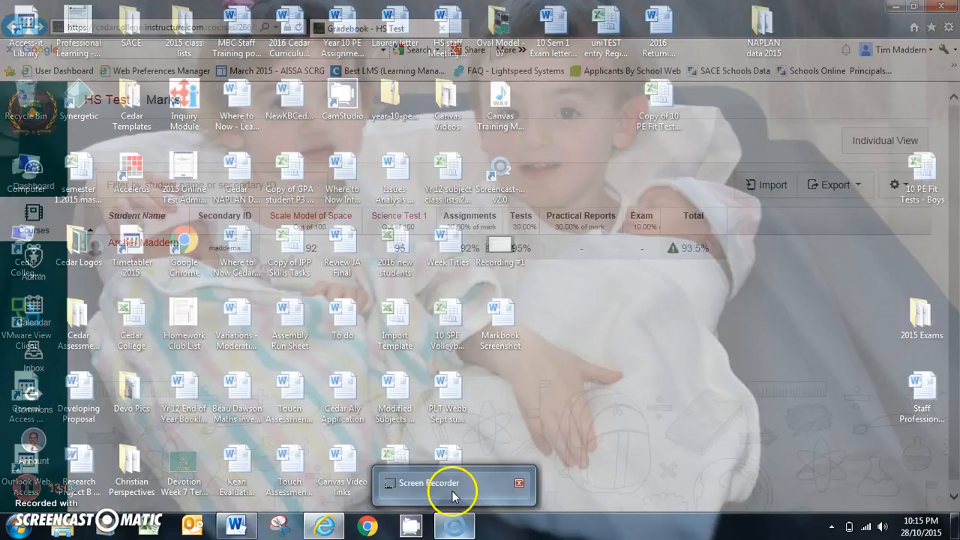